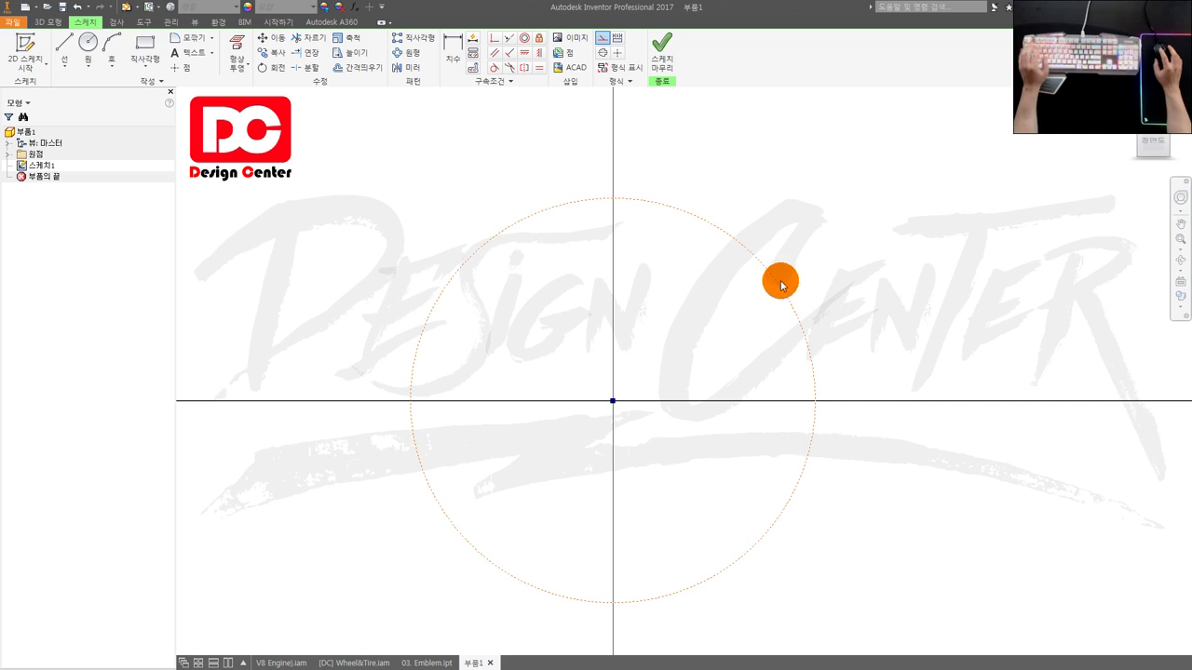
# Dimension the construction circle's diameter and set it to 94 mm.
pyautogui.click(843, 262)
pyautogui.press('Return')
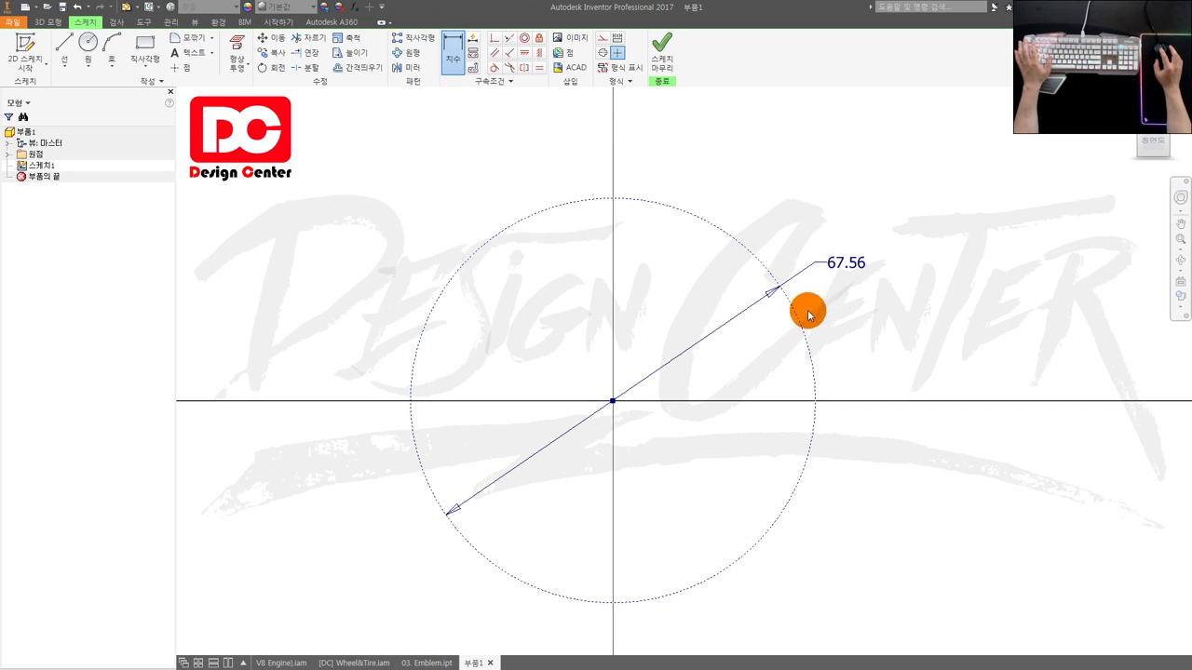
pyautogui.press('Escape')
pyautogui.doubleClick(839, 264)
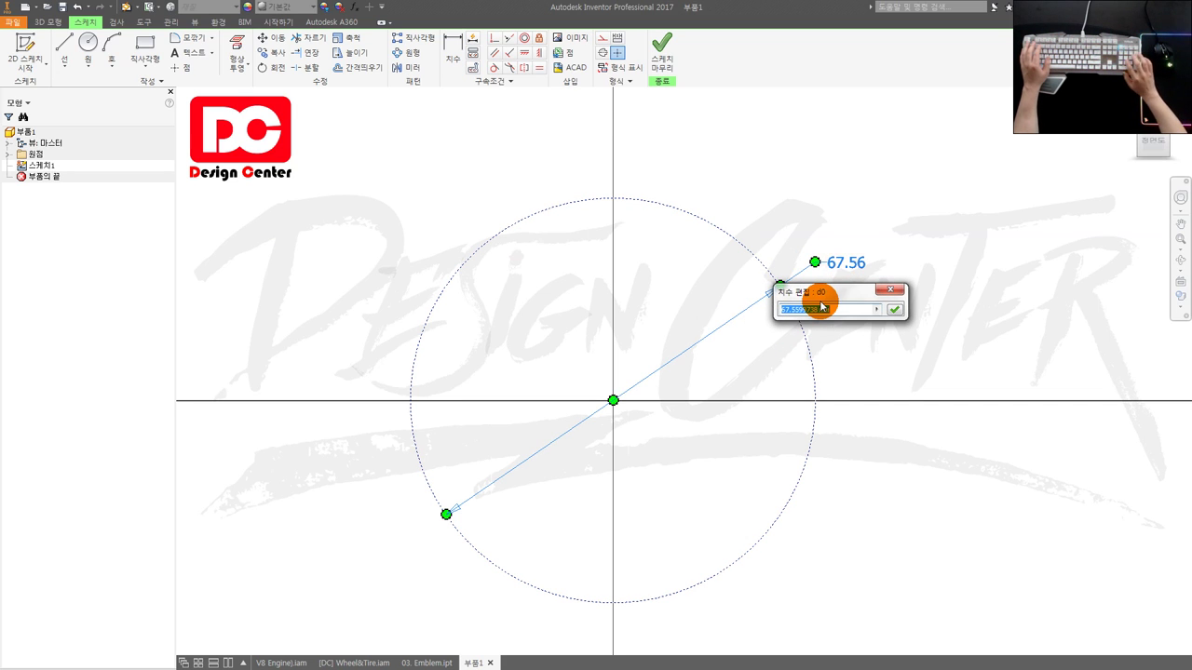
pyautogui.press('Return')
pyautogui.click(822, 306)
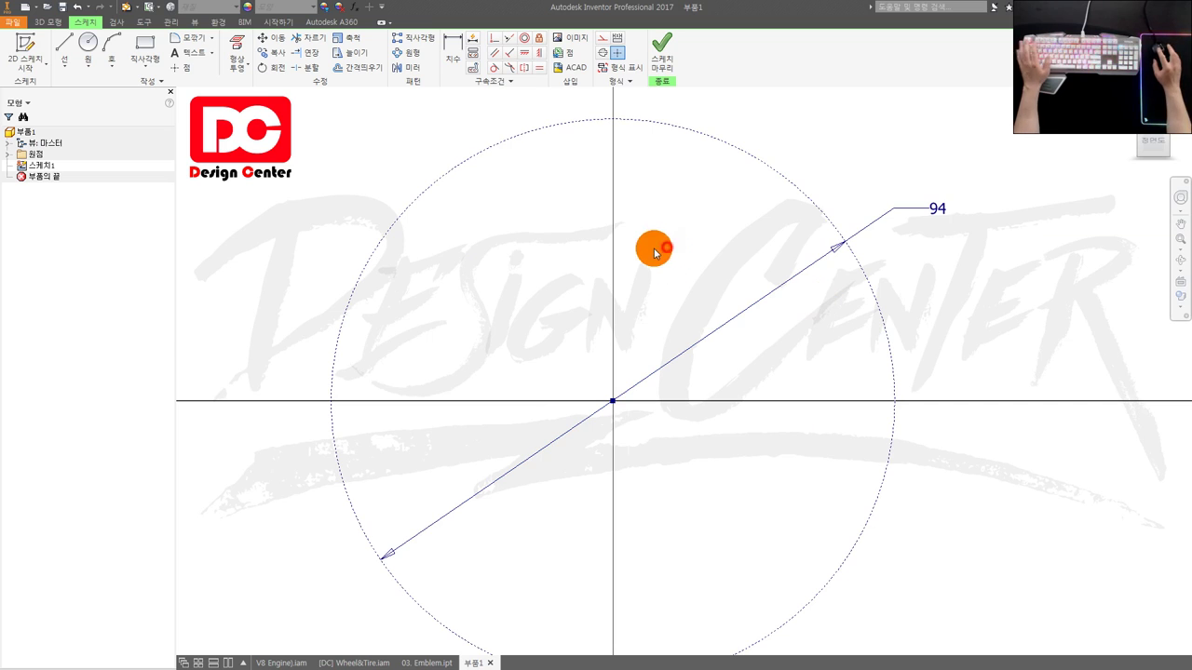
# Sketch an upright rectangle from the circle's centre to its top point and centre it on the vertical axis.
pyautogui.scroll(-2, 656, 253)
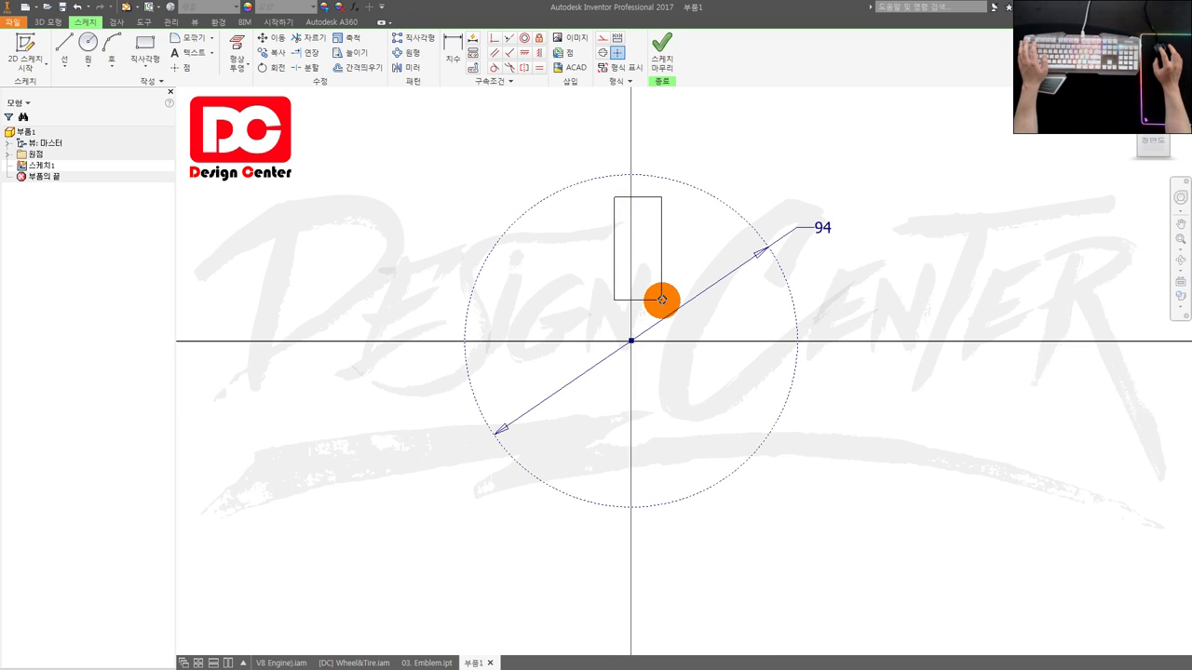
pyautogui.click(661, 300)
pyautogui.press('Escape')
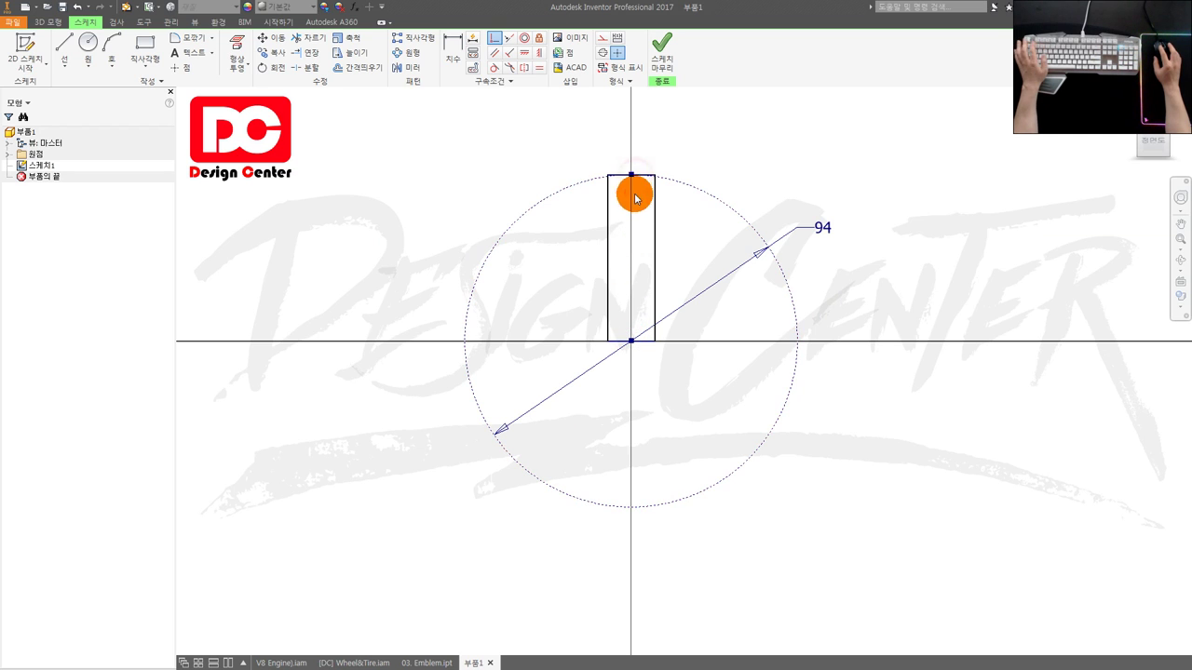
# Dimension the rectangle's width between its two long sides at 12 mm.
pyautogui.scroll(3, 636, 193)
pyautogui.click(584, 244)
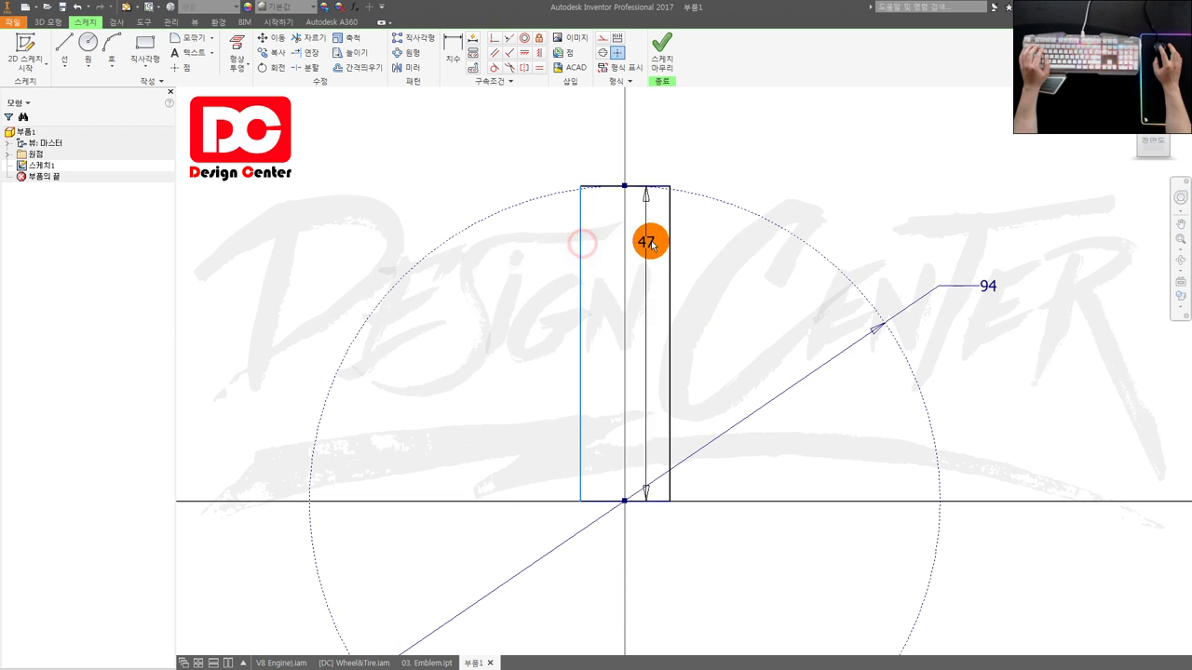
pyautogui.press('d')
pyautogui.click(665, 237)
pyautogui.click(659, 144)
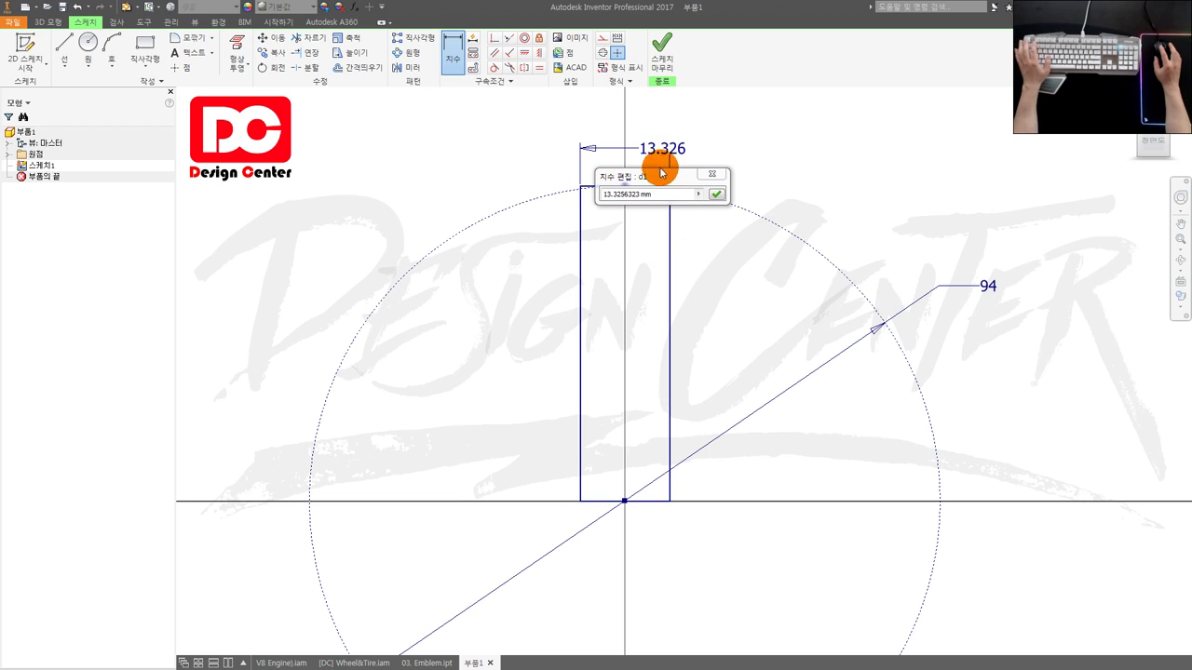
pyautogui.moveTo(672, 193); pyautogui.dragTo(590, 193)
pyautogui.write('12')
pyautogui.press('Return')
# Extrude the rectangle profile upward by 6 mm as a new solid.
pyautogui.scroll(-2, 711, 343)
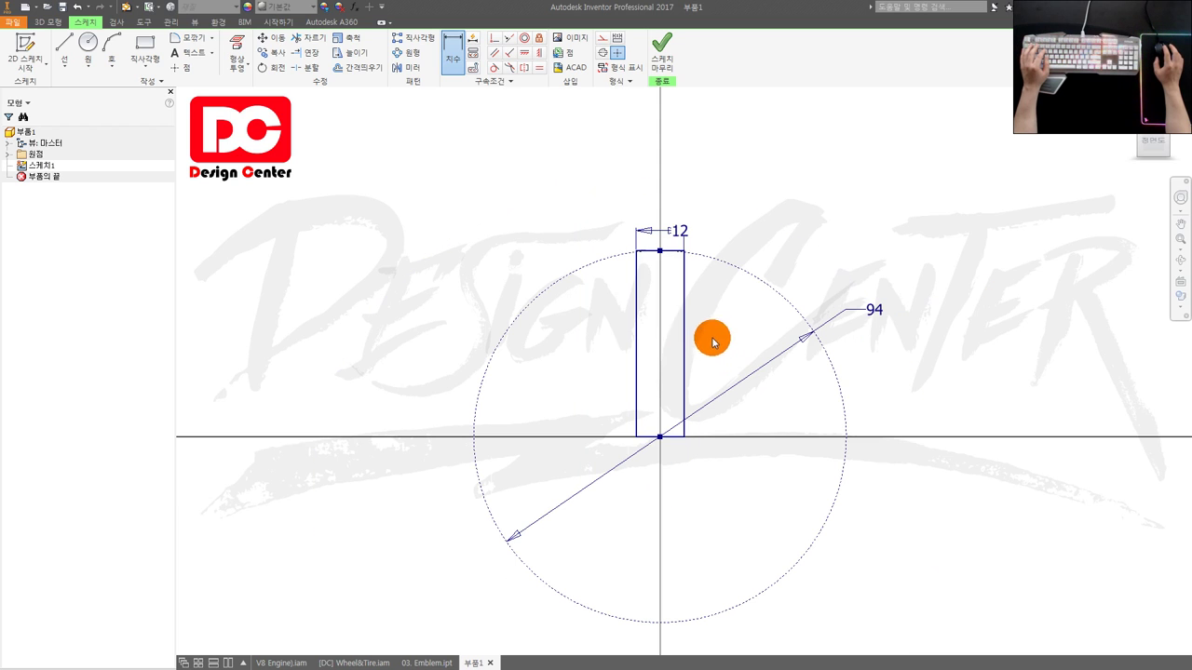
pyautogui.scroll(2, 740, 317)
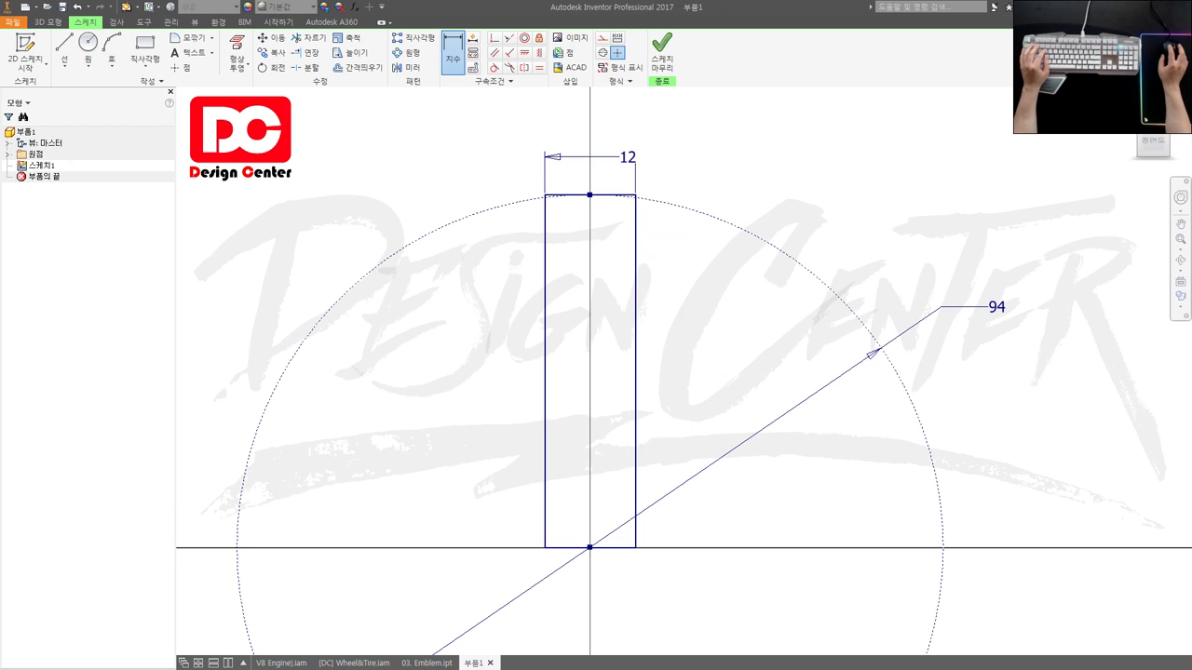
pyautogui.press('e')
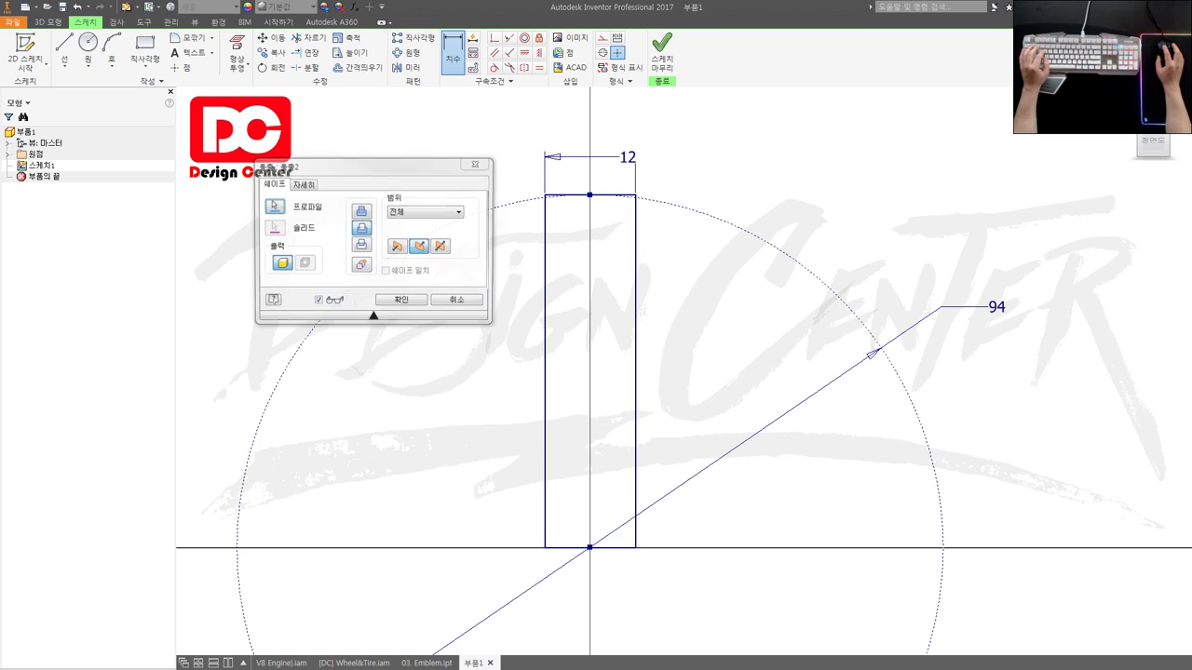
pyautogui.press('Escape')
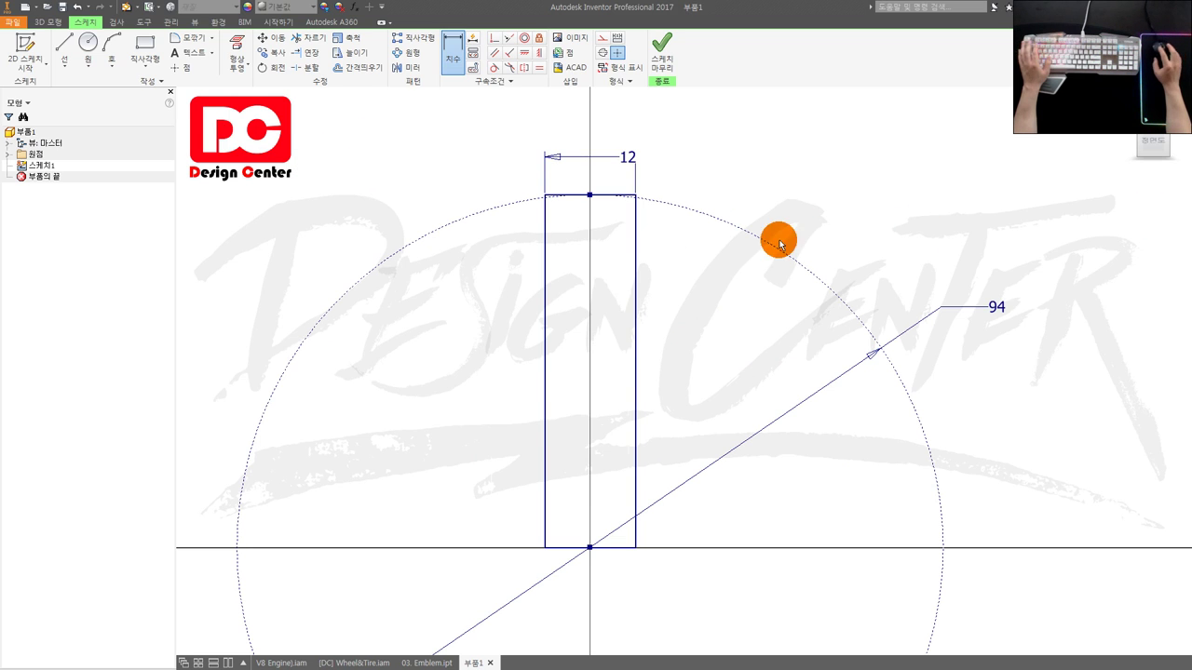
pyautogui.press('e')
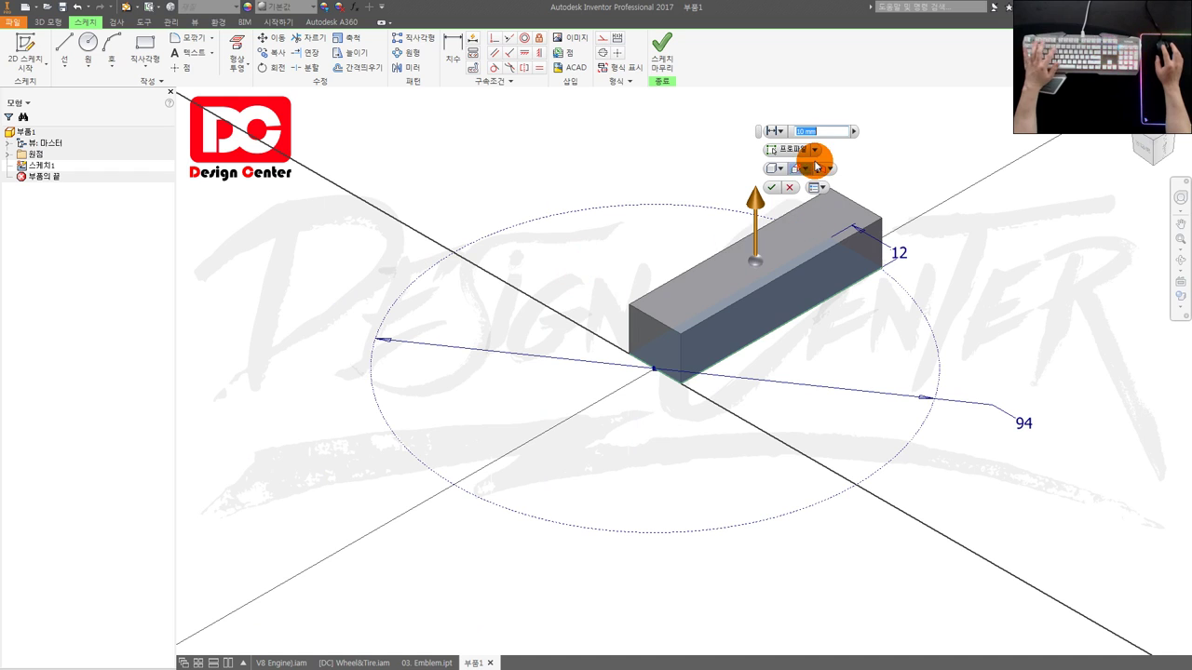
pyautogui.click(771, 187)
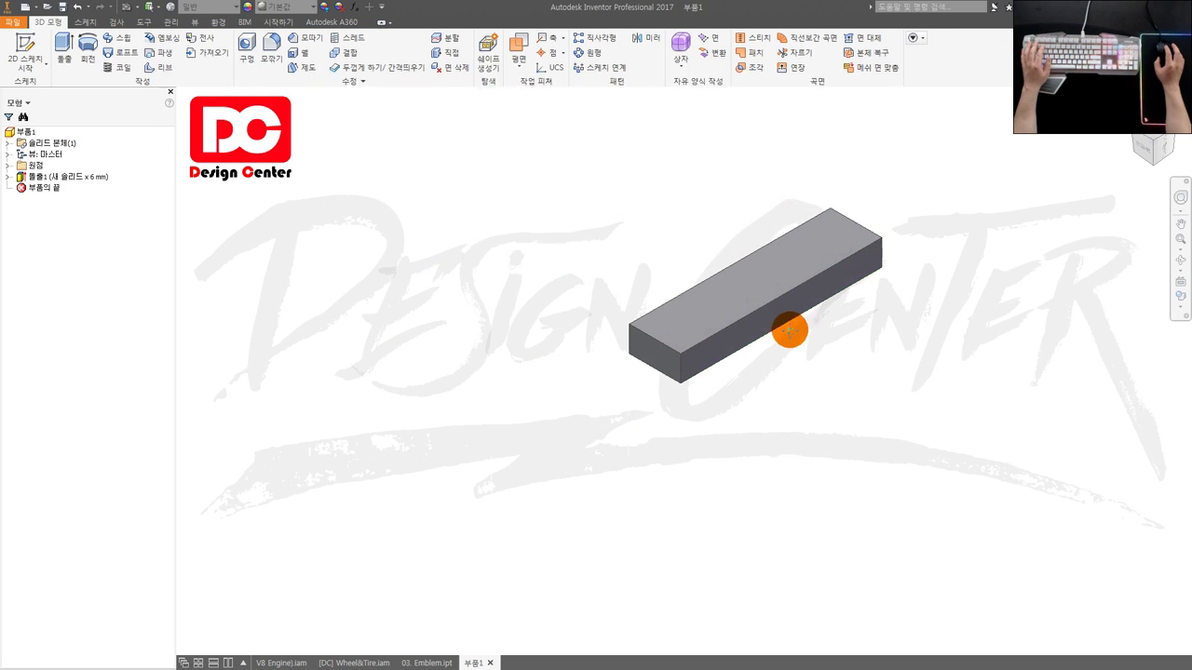
# Try tapering the bar's extrusion by 45 degrees and with a negative angle.
pyautogui.scroll(3, 750, 342)
pyautogui.scroll(-3, 756, 325)
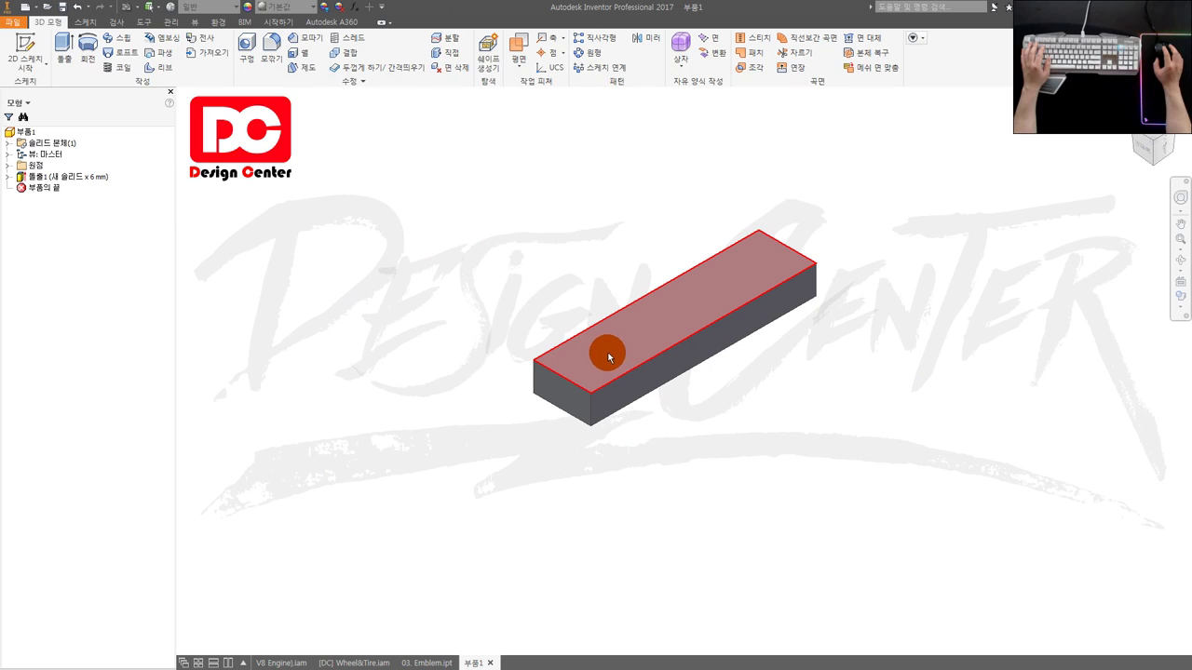
pyautogui.doubleClick(86, 176)
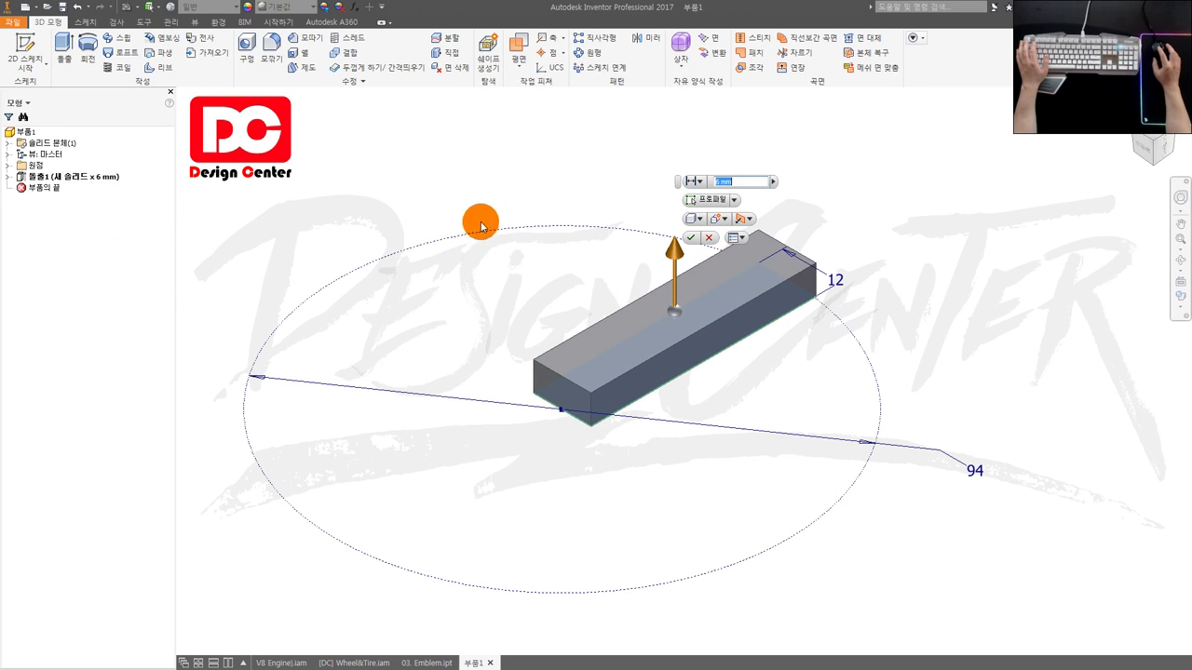
pyautogui.press('Escape')
pyautogui.doubleClick(74, 177)
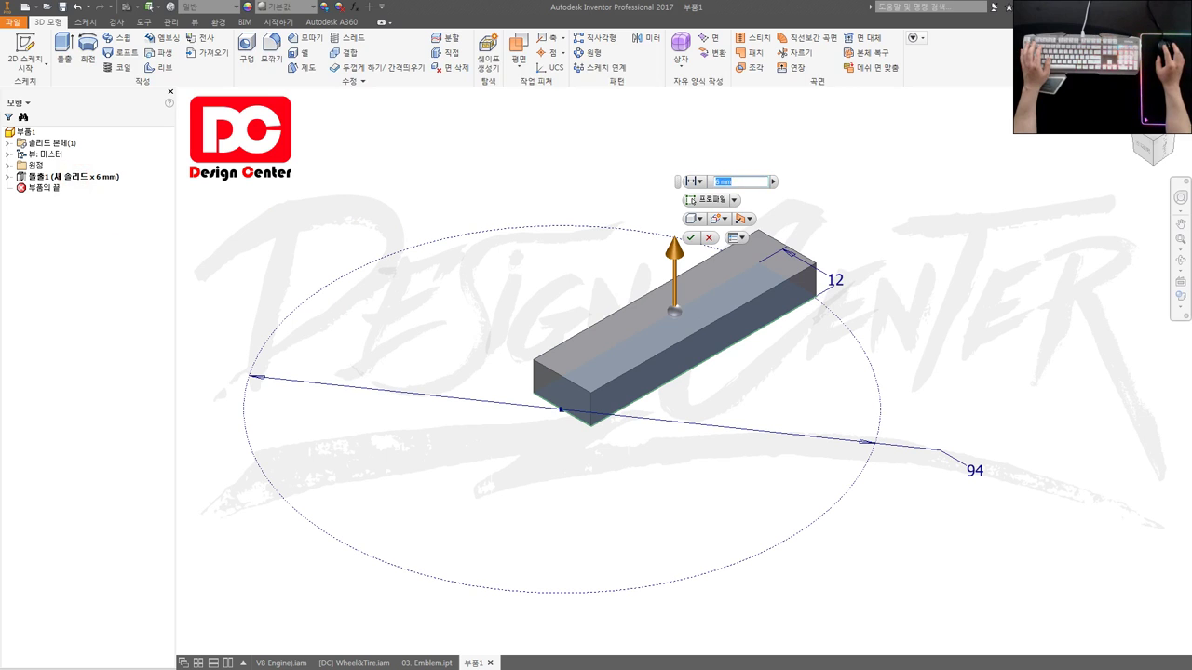
pyautogui.moveTo(652, 126); pyautogui.dragTo(758, 123)
pyautogui.click(743, 140)
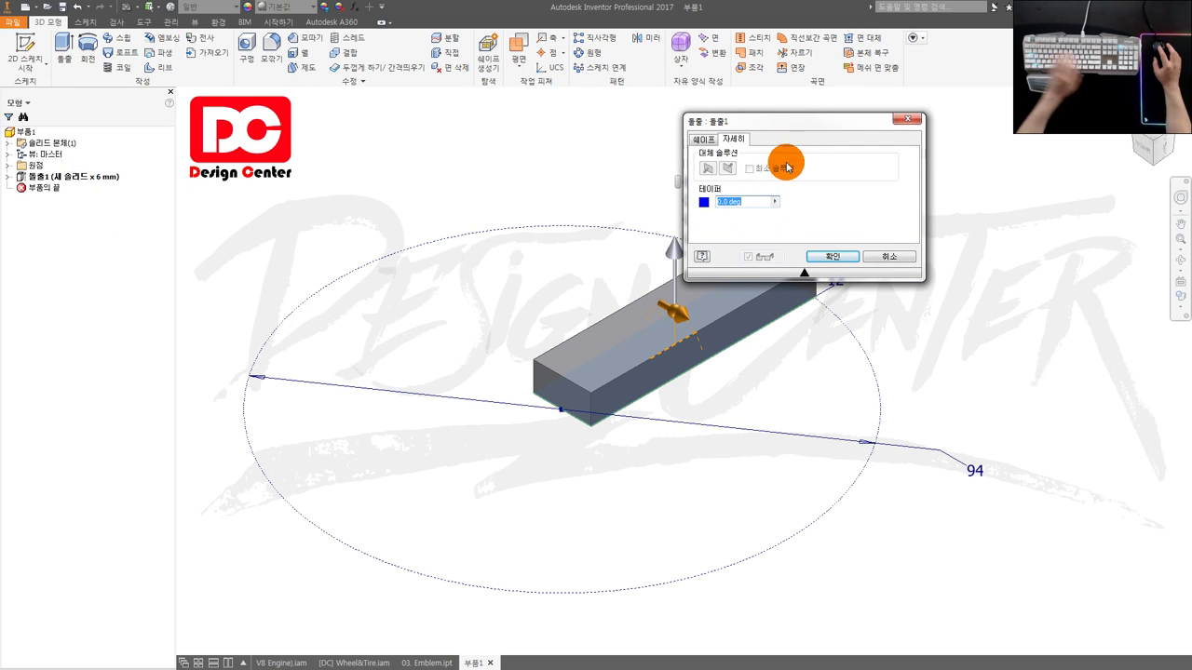
pyautogui.write('45')
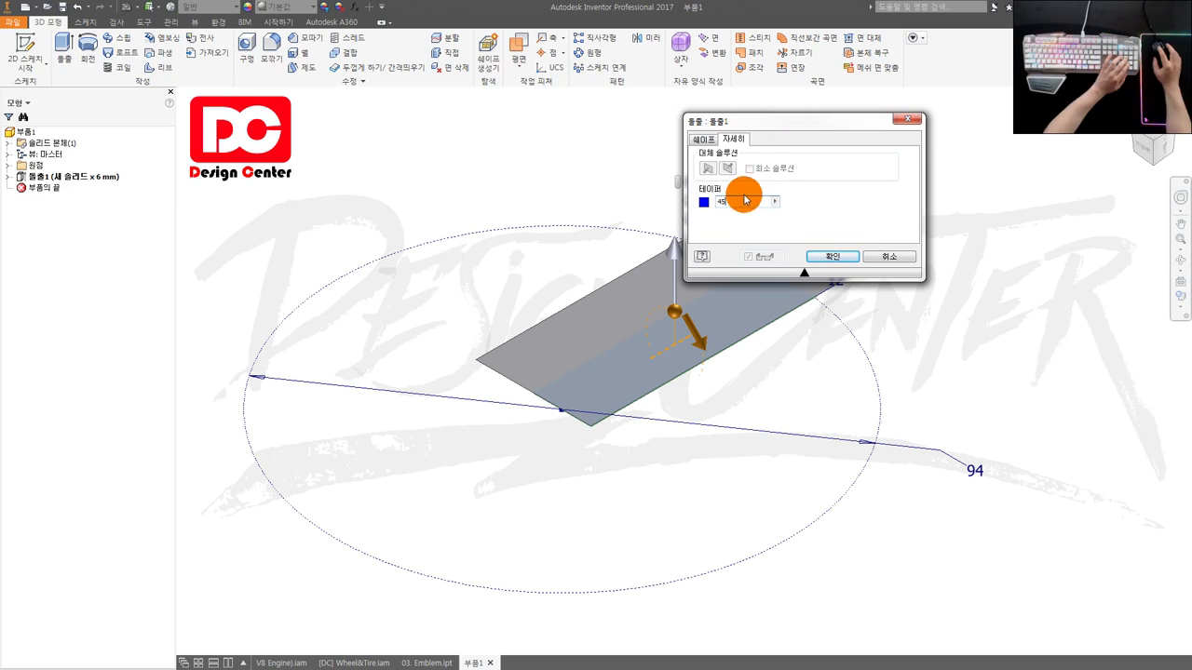
pyautogui.write('-4')
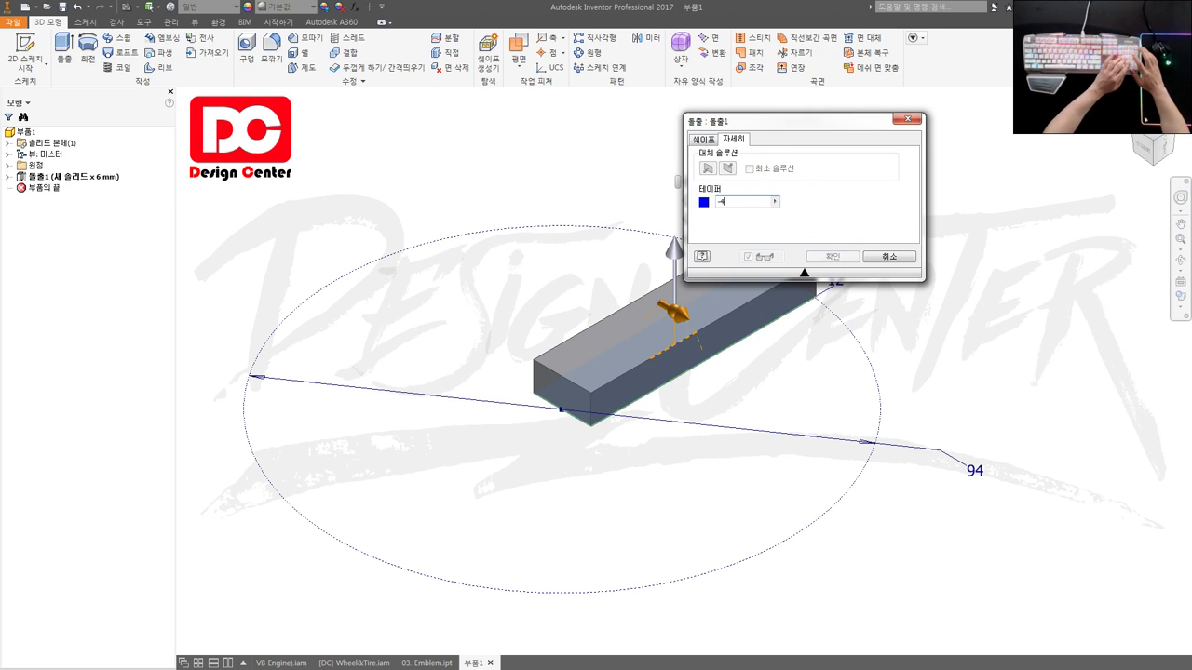
pyautogui.moveTo(675, 252); pyautogui.dragTo(601, 325, button='middle')
pyautogui.press('Escape')
pyautogui.click(639, 180)
# Create a new part file from the standard part template.
pyautogui.click(12, 21)
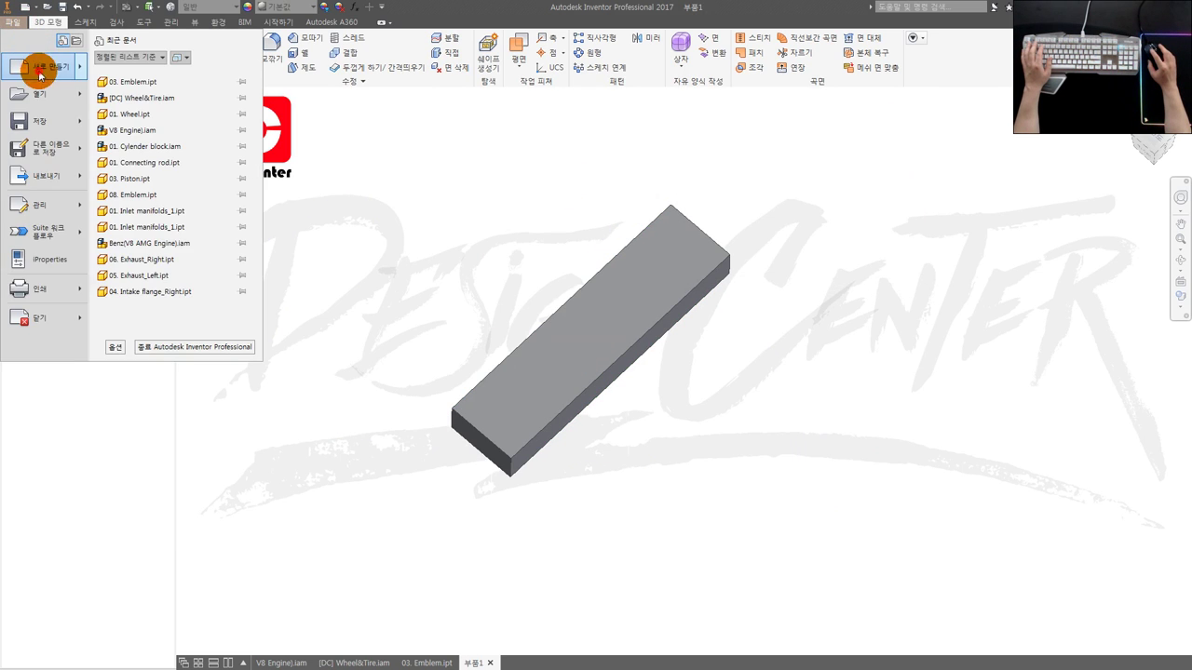
pyautogui.click(21, 72)
pyautogui.doubleClick(525, 242)
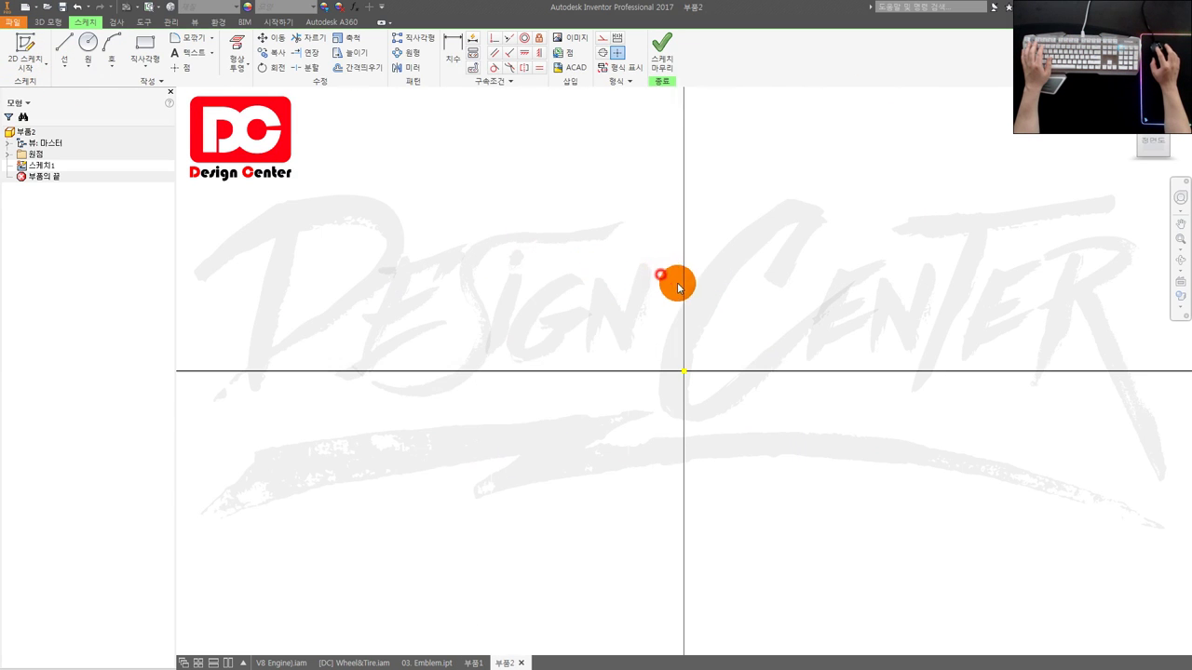
# Sketch a tall triangle with a horizontal base above the origin and trim the overshooting line end at its apex.
pyautogui.press('l')
pyautogui.click(710, 191)
pyautogui.click(660, 329)
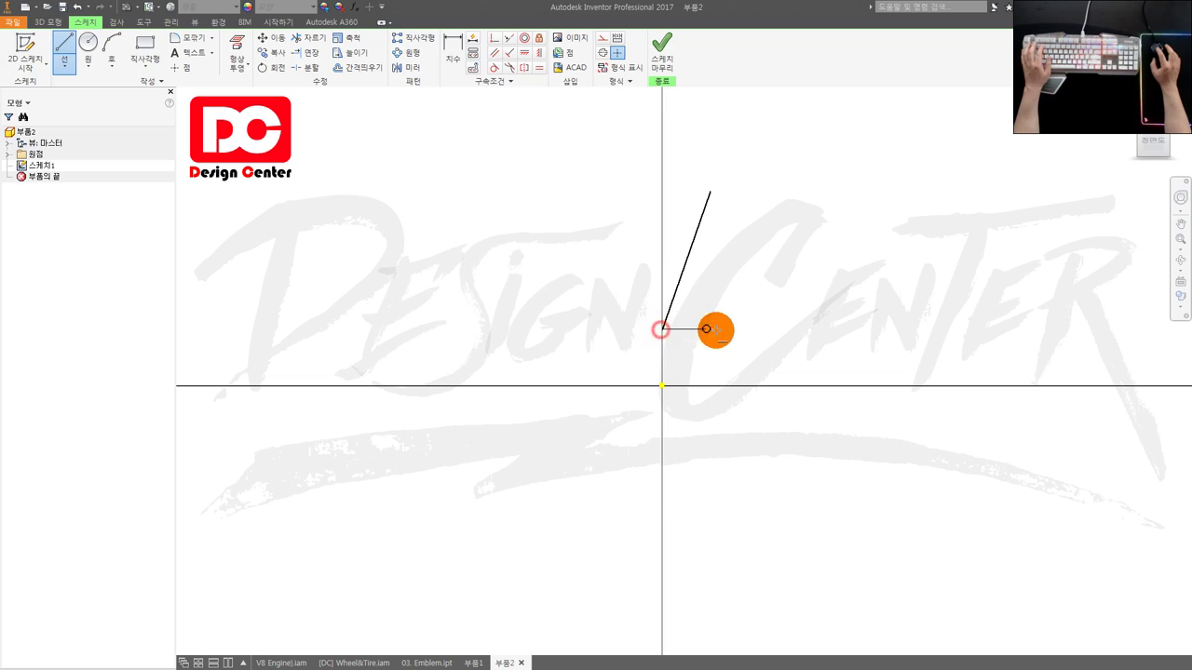
pyautogui.click(752, 328)
pyautogui.click(716, 192)
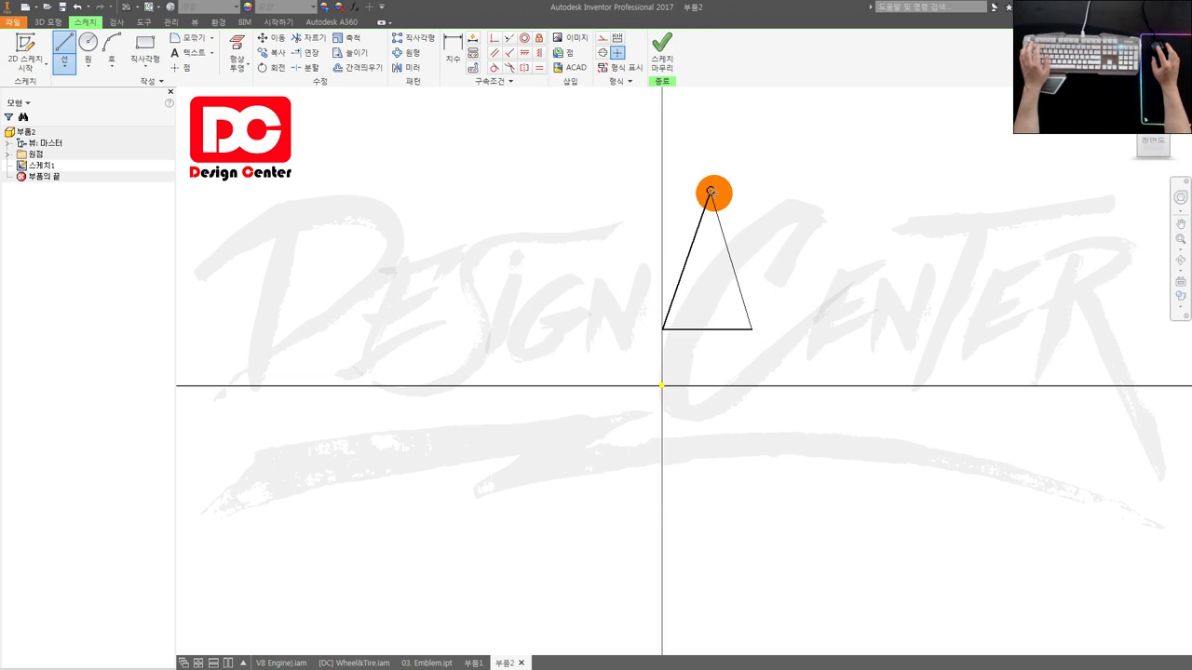
pyautogui.moveTo(625, 188); pyautogui.dragTo(838, 372)
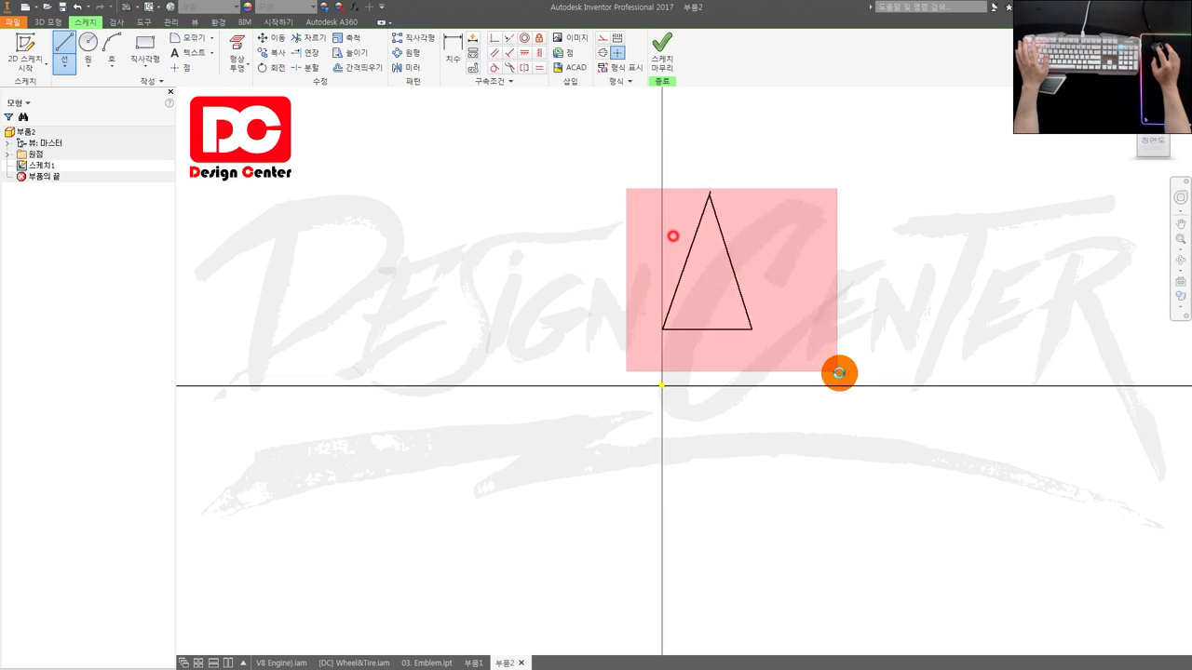
pyautogui.press('Escape')
pyautogui.scroll(4, 712, 197)
pyautogui.scroll(-5, 711, 170)
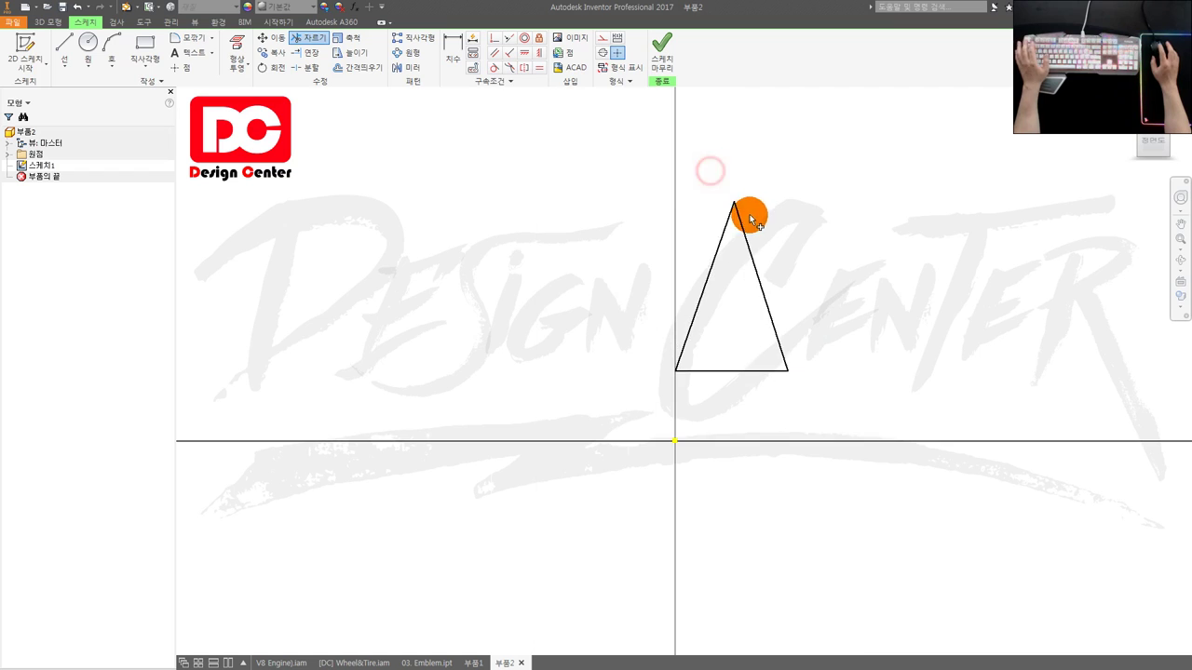
pyautogui.moveTo(651, 201); pyautogui.dragTo(828, 418)
# Constrain the midpoint of the triangle's base to the origin and align the apex vertically with it.
pyautogui.click(746, 384)
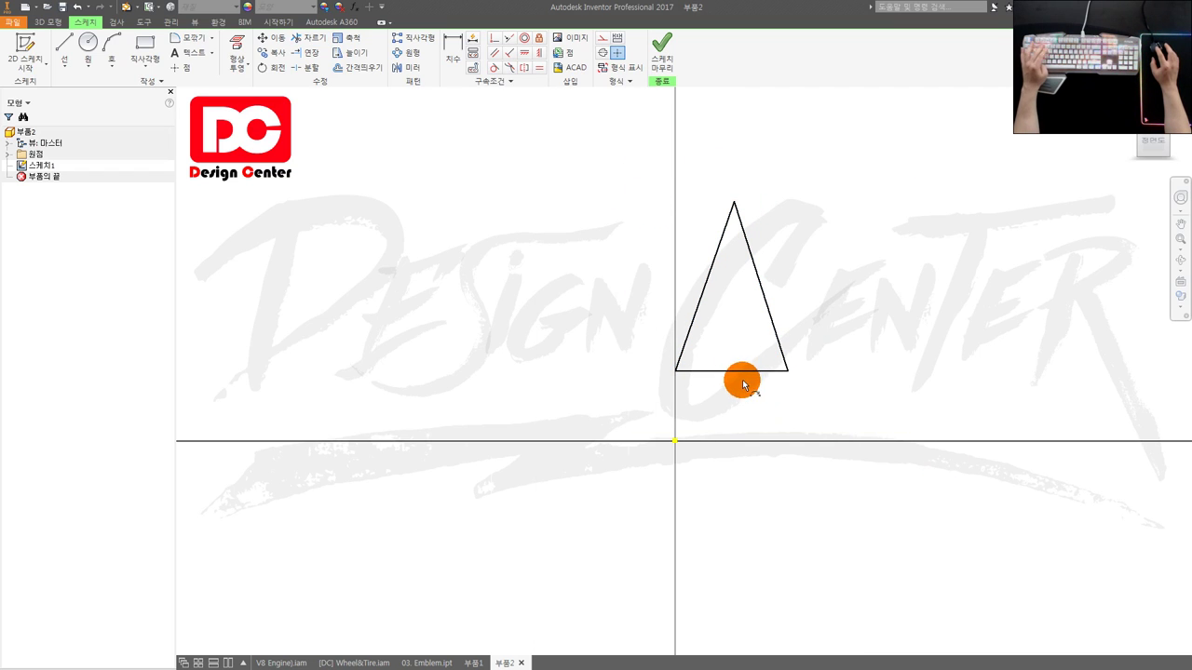
pyautogui.click(674, 441)
pyautogui.press('Escape')
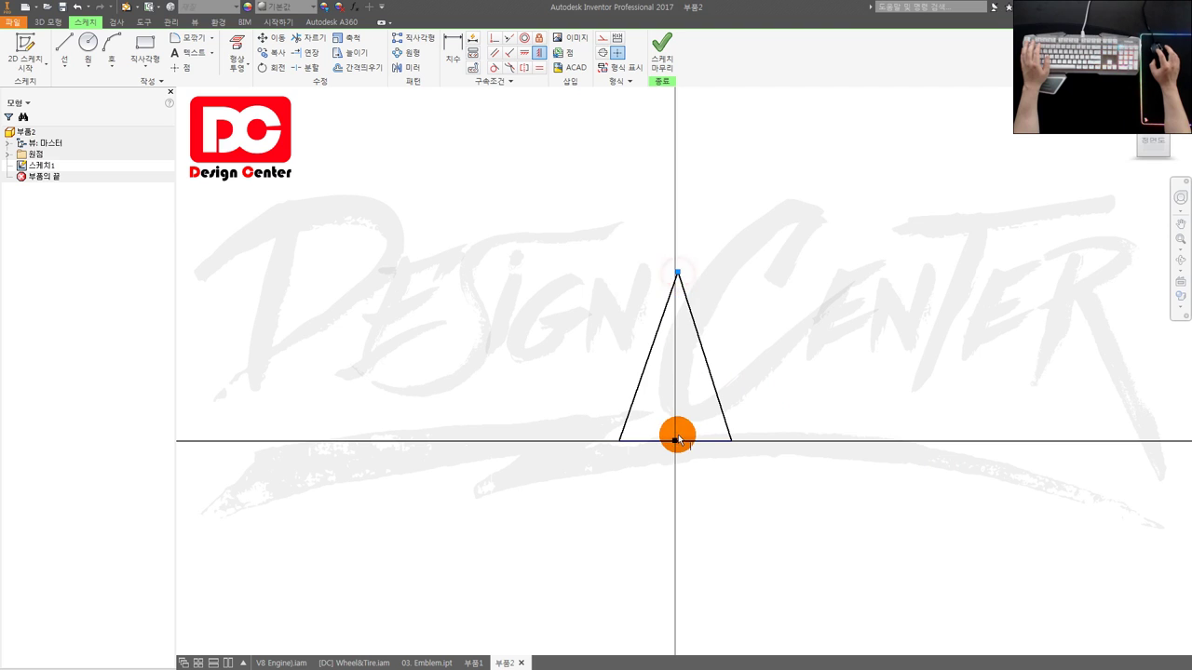
# Extrude the triangle 10 mm with a -45 degree taper to form a pointed pyramid.
pyautogui.press('e')
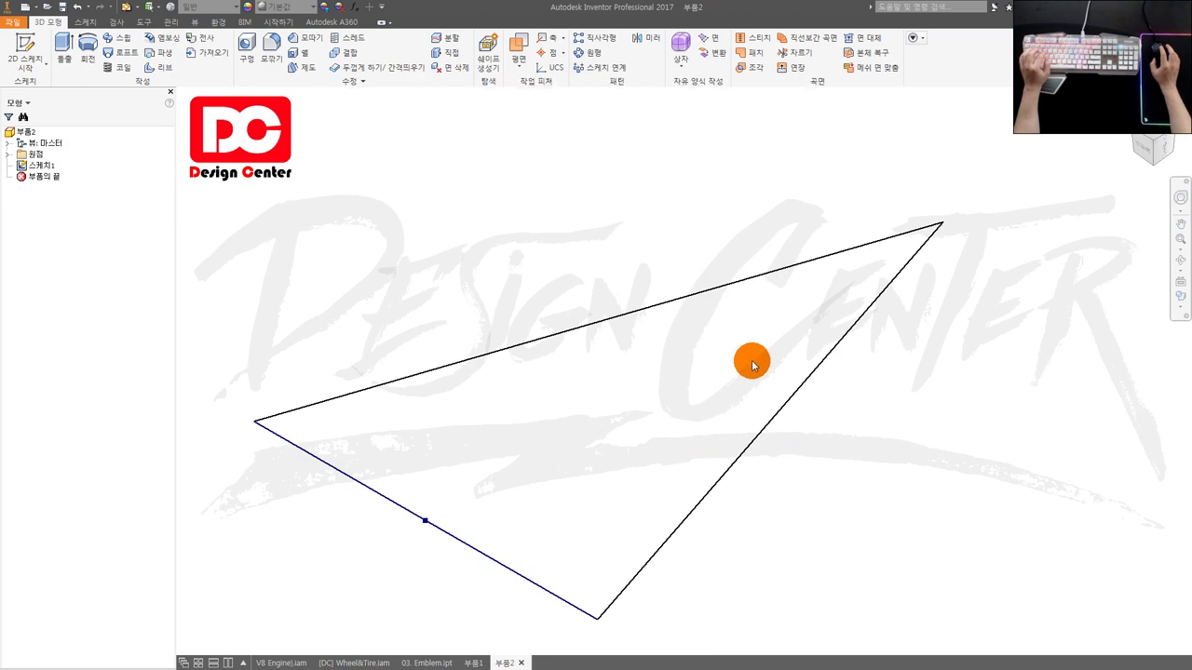
pyautogui.click(733, 141)
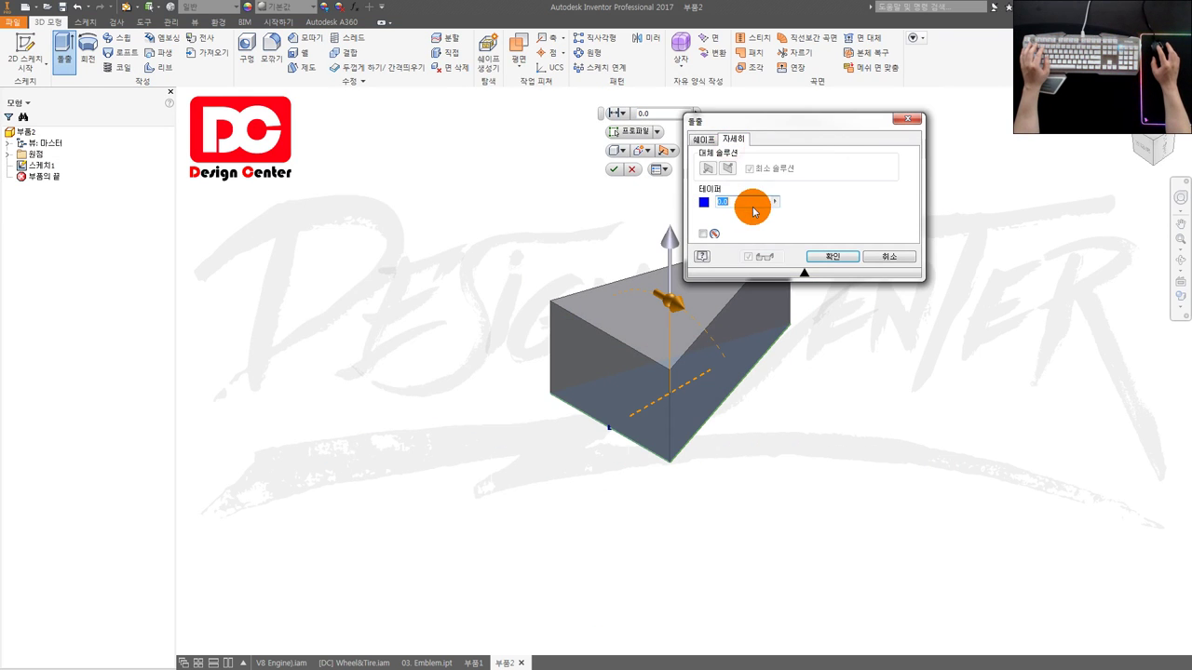
pyautogui.moveTo(750, 201); pyautogui.dragTo(667, 205)
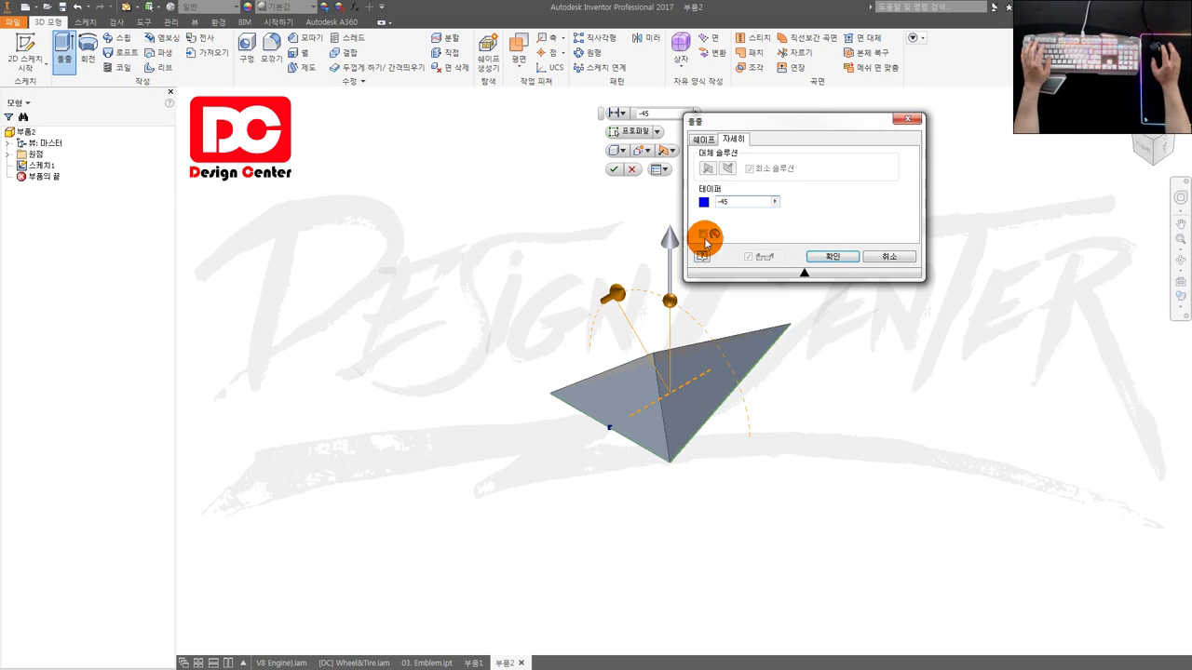
pyautogui.click(826, 257)
# Pattern the pyramid extrusion circularly around the Z axis with 4 occurrences over 360 degrees.
pyautogui.moveTo(697, 377)
pyautogui.keyDown('shift'); pyautogui.mouseDown(button='middle')
pyautogui.moveTo(628, 444)
pyautogui.moveTo(687, 381)
pyautogui.moveTo(684, 443)
pyautogui.moveTo(710, 420)
pyautogui.moveTo(684, 370)
pyautogui.mouseUp(button='middle'); pyautogui.keyUp('shift')
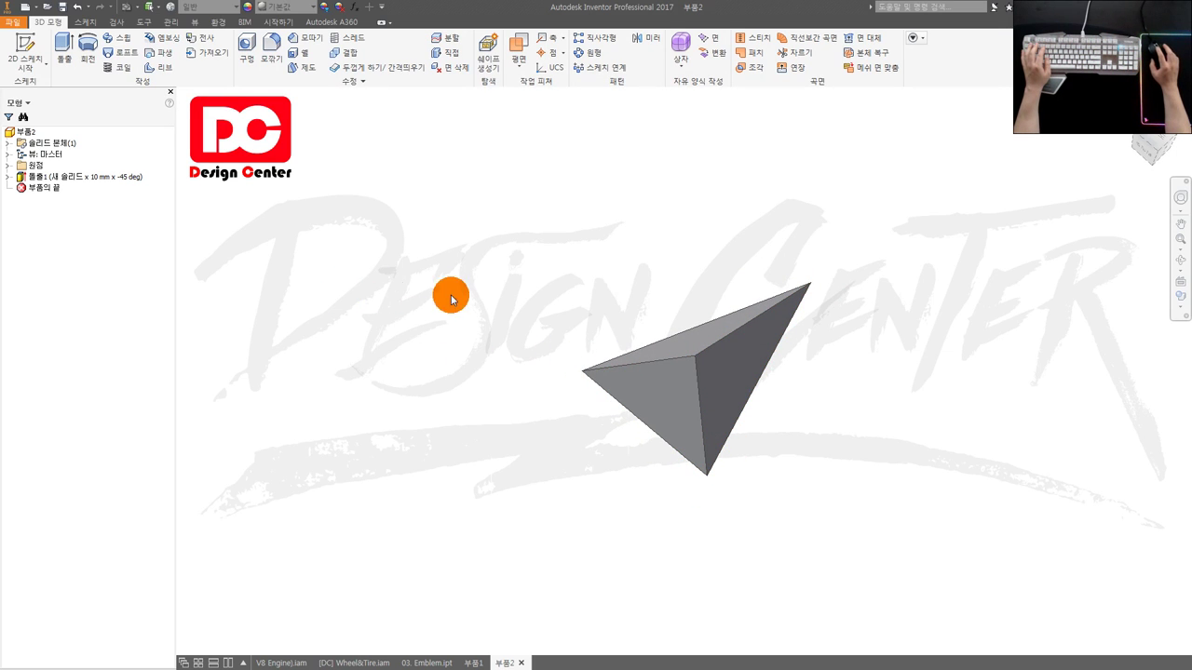
pyautogui.hotkey('ctrl', 'shift', 'o')
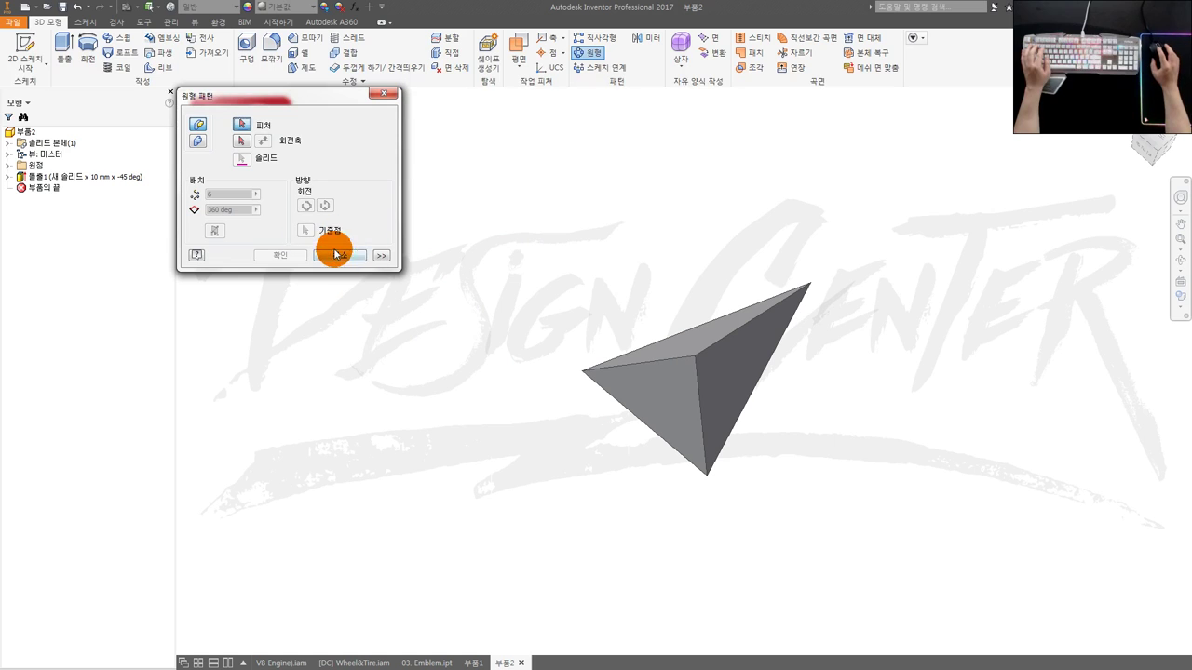
pyautogui.click(102, 177)
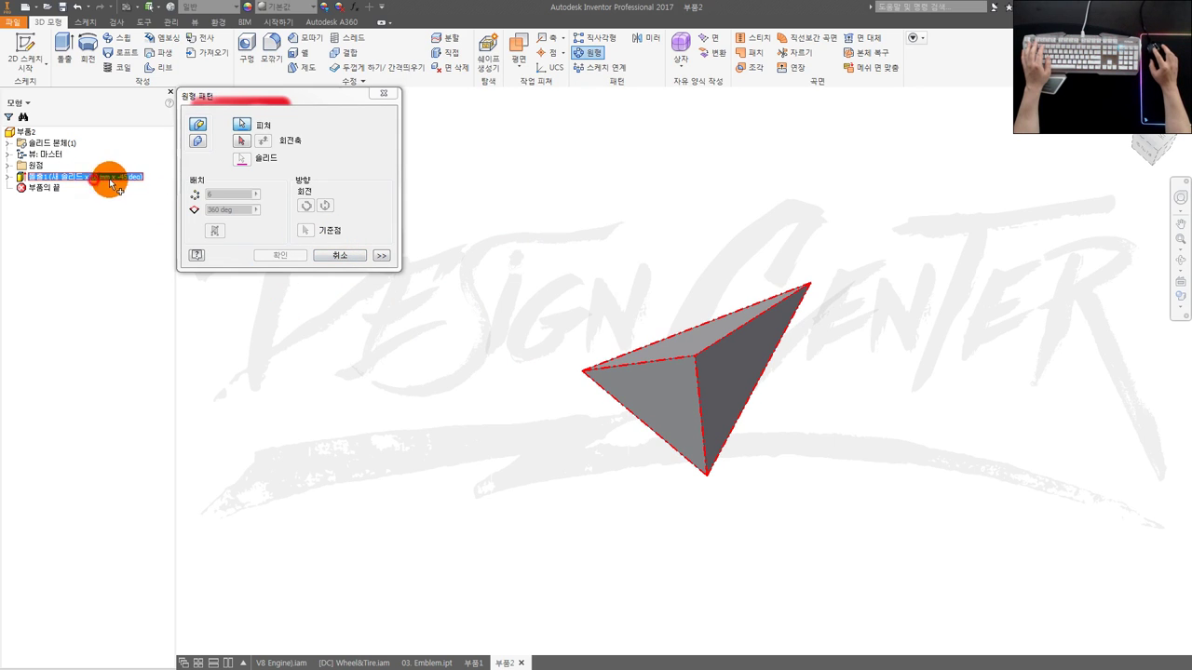
pyautogui.click(242, 140)
pyautogui.click(8, 165)
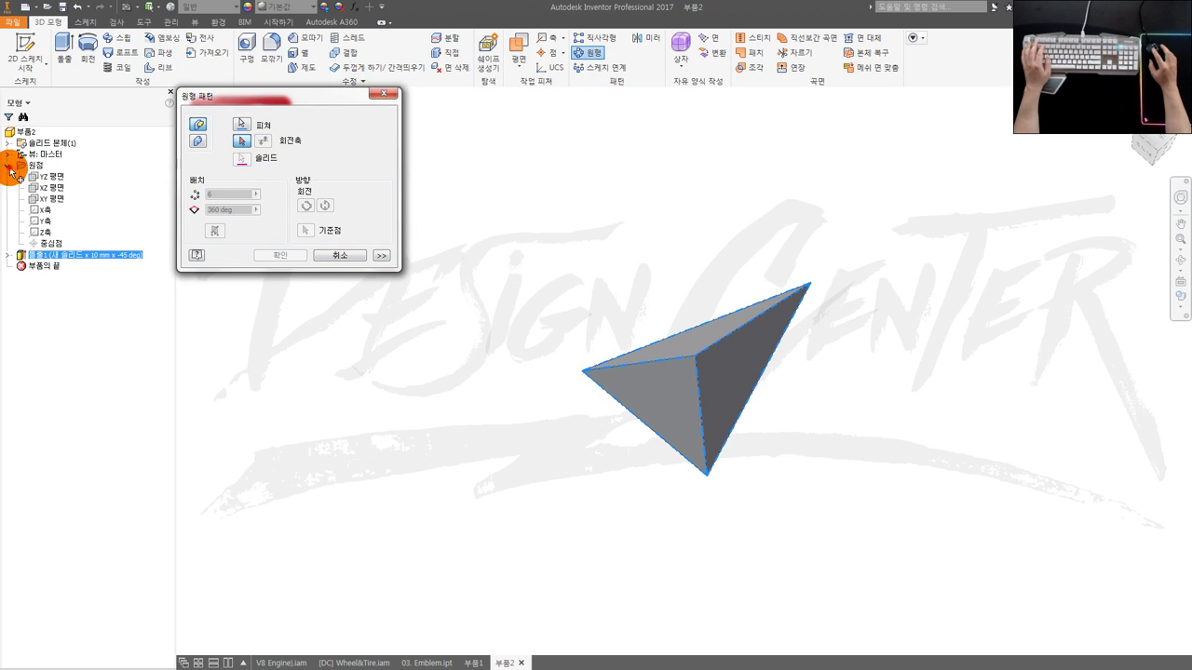
pyautogui.click(47, 232)
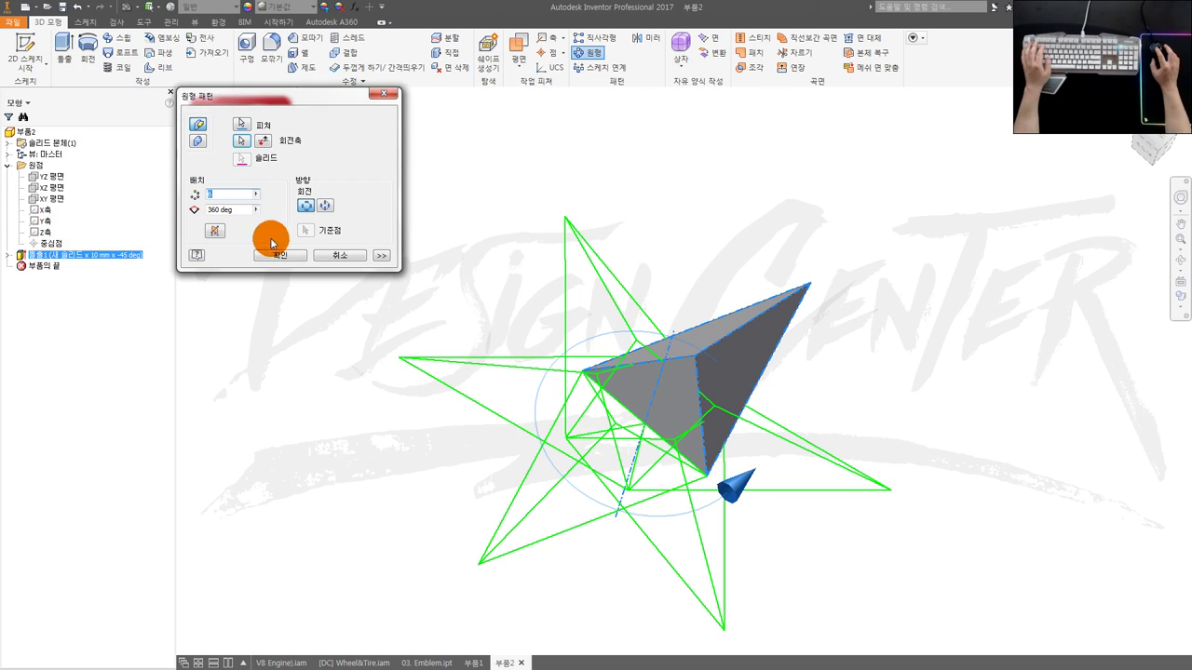
pyautogui.click(280, 255)
pyautogui.keyDown('shift'); pyautogui.moveTo(663, 406); pyautogui.dragTo(540, 458, button='middle'); pyautogui.keyUp('shift')
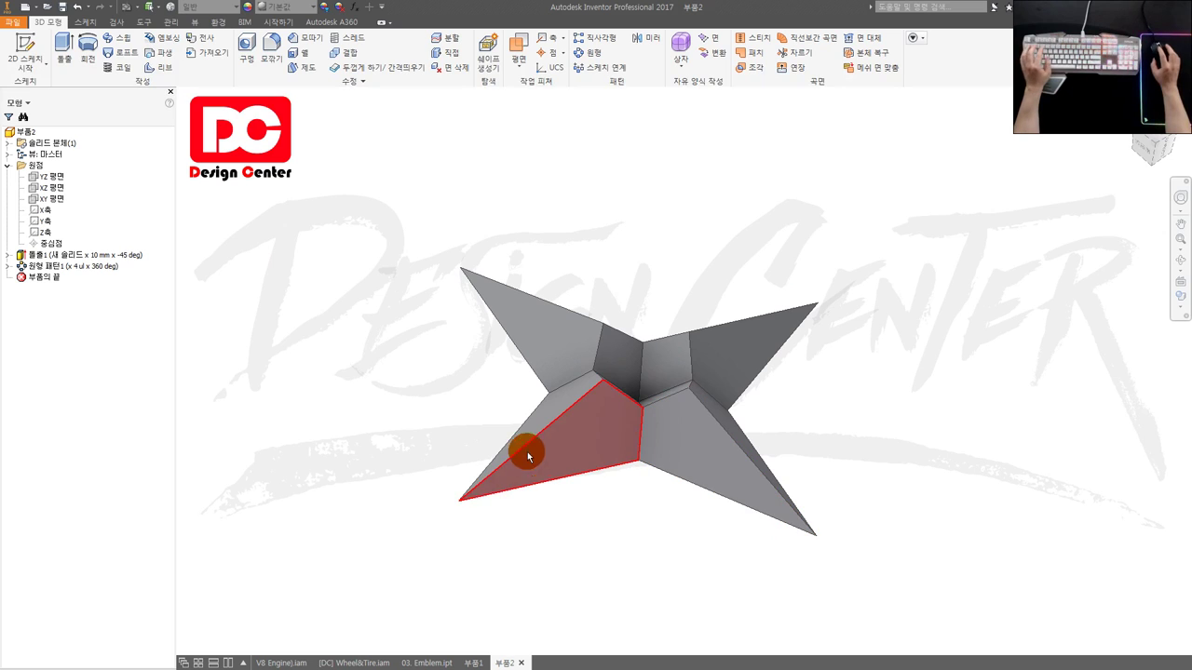
# Close the tapered-star part without saving and return to the part containing the rectangular block.
pyautogui.click(522, 663)
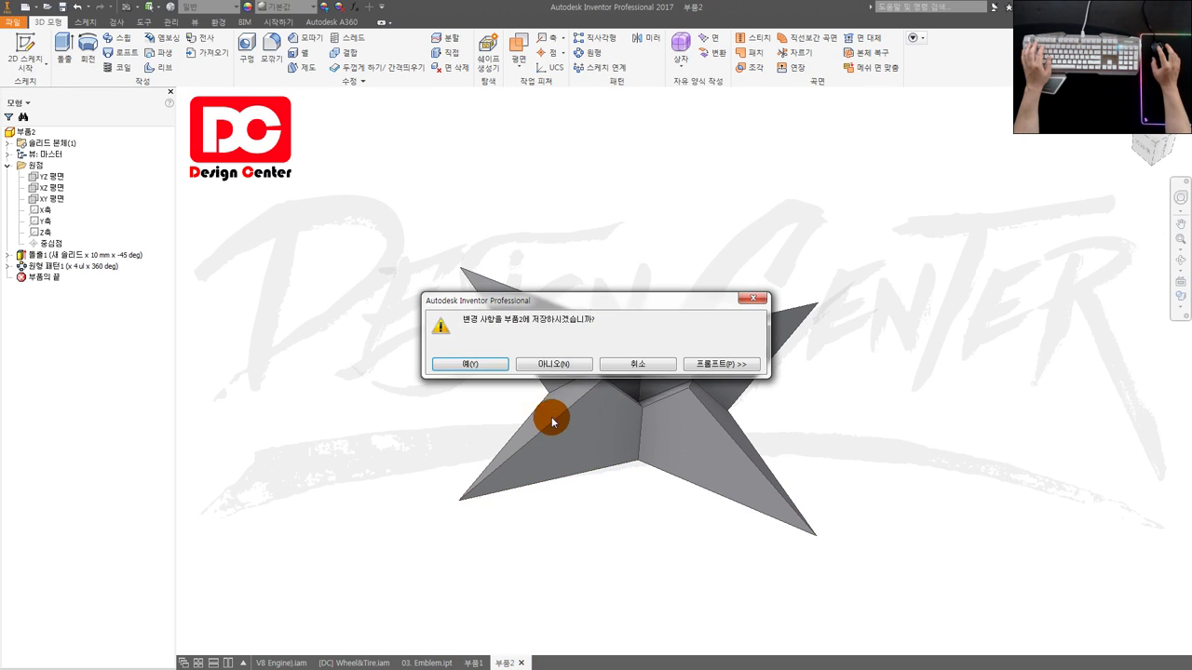
pyautogui.click(571, 366)
# Create a three-point work plane through a lower corner, the same end's upper edge midpoint and the far end's lower edge midpoint of the block.
pyautogui.keyDown('shift'); pyautogui.moveTo(631, 506); pyautogui.dragTo(517, 476, button='middle'); pyautogui.keyUp('shift')
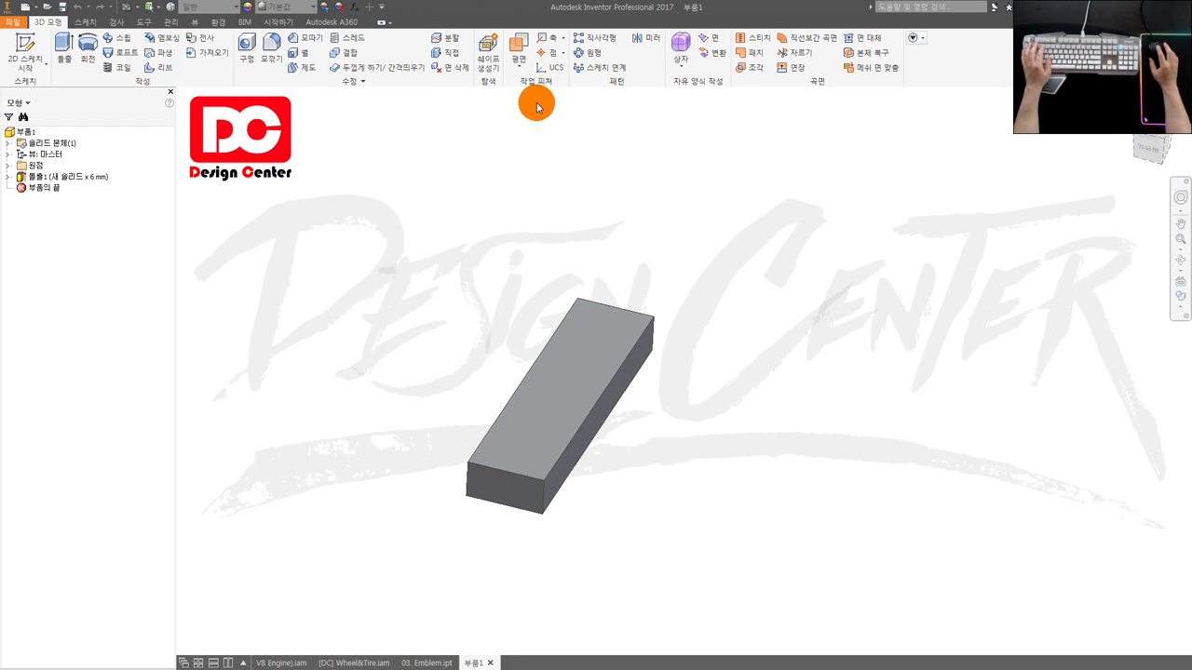
pyautogui.click(522, 67)
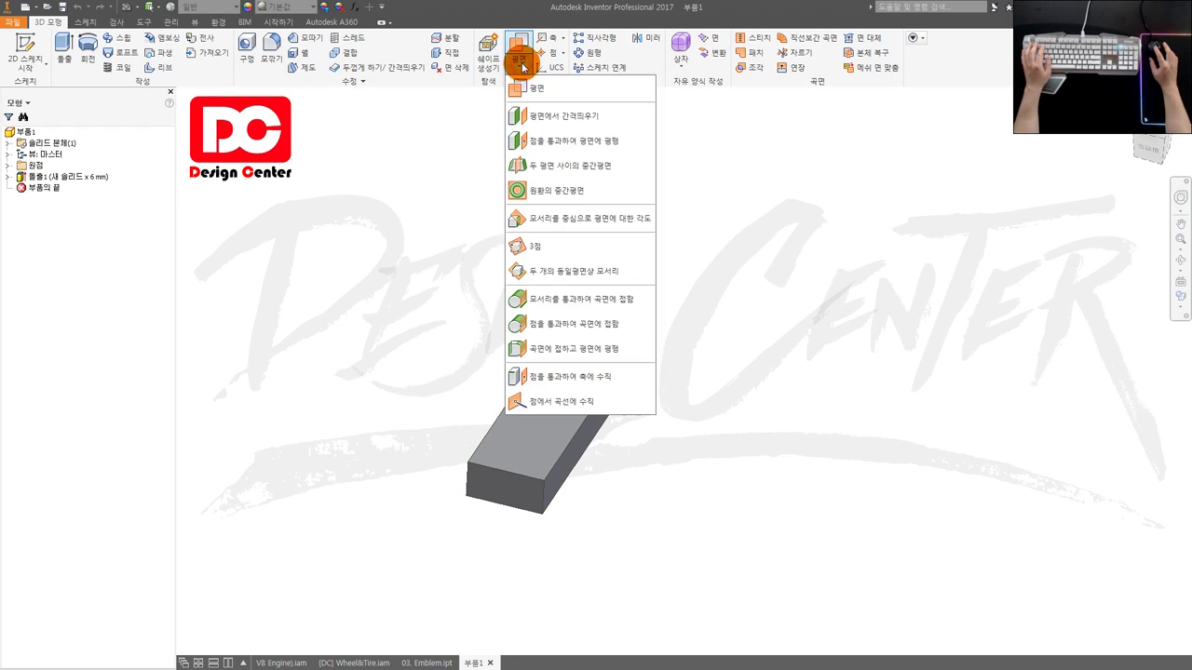
pyautogui.click(553, 250)
pyautogui.keyDown('shift'); pyautogui.moveTo(579, 450); pyautogui.dragTo(472, 500, button='middle'); pyautogui.keyUp('shift')
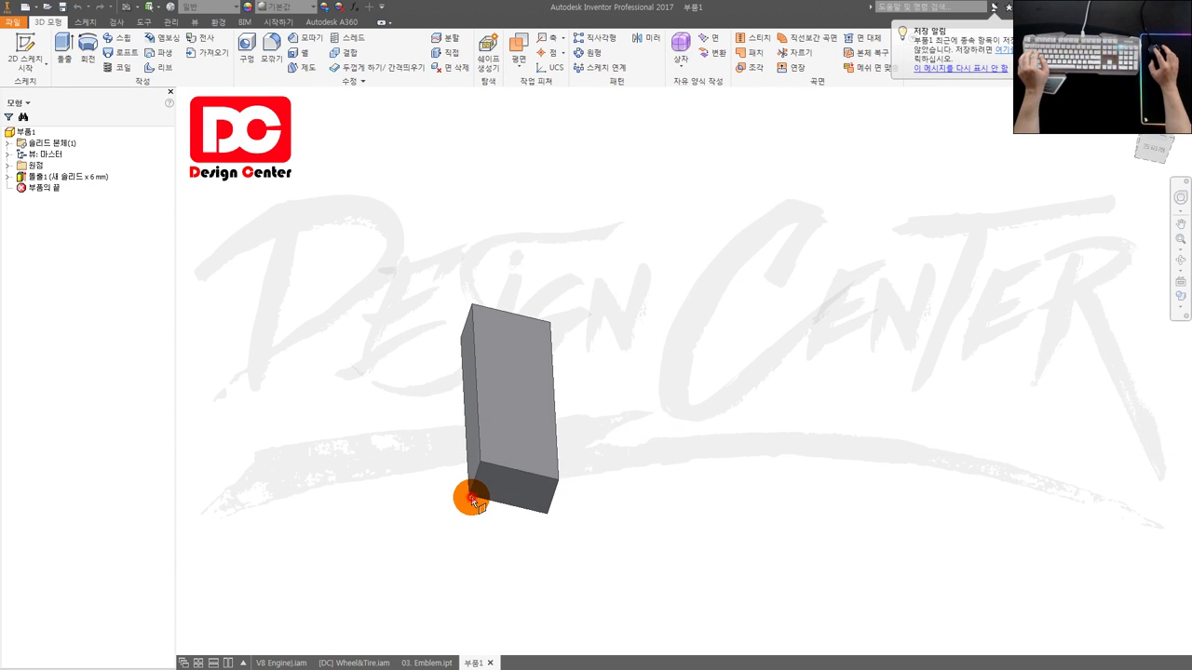
pyautogui.scroll(-6, 472, 500)
pyautogui.scroll(3, 470, 499)
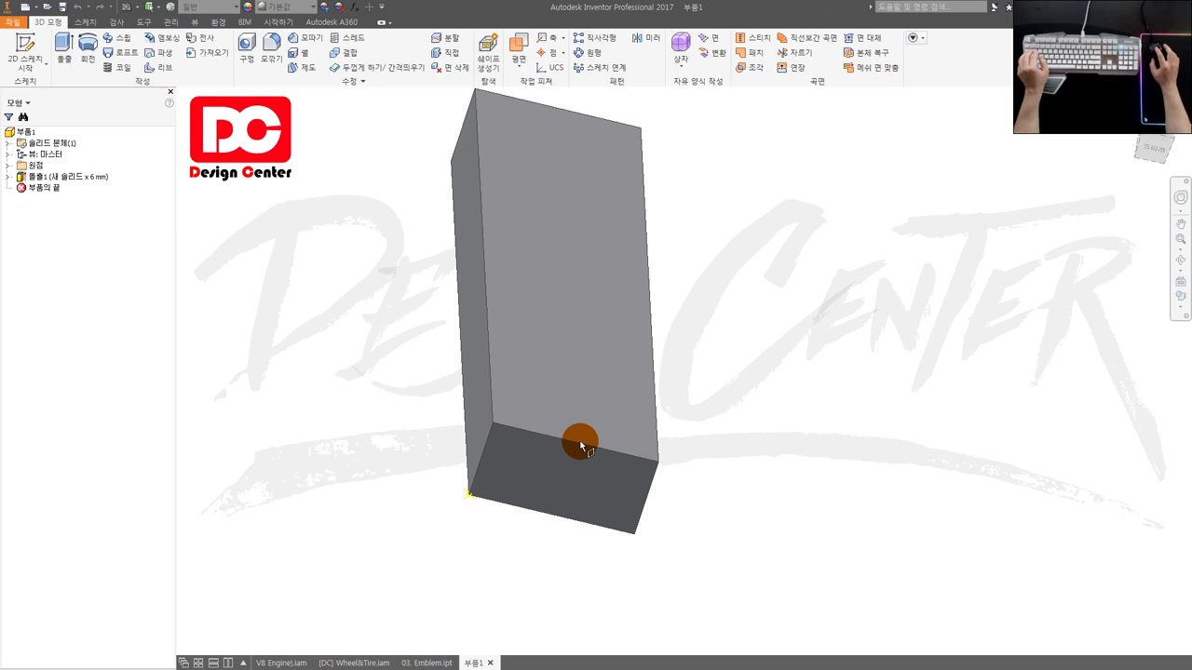
pyautogui.keyDown('shift'); pyautogui.moveTo(599, 463); pyautogui.dragTo(413, 458, button='middle'); pyautogui.keyUp('shift')
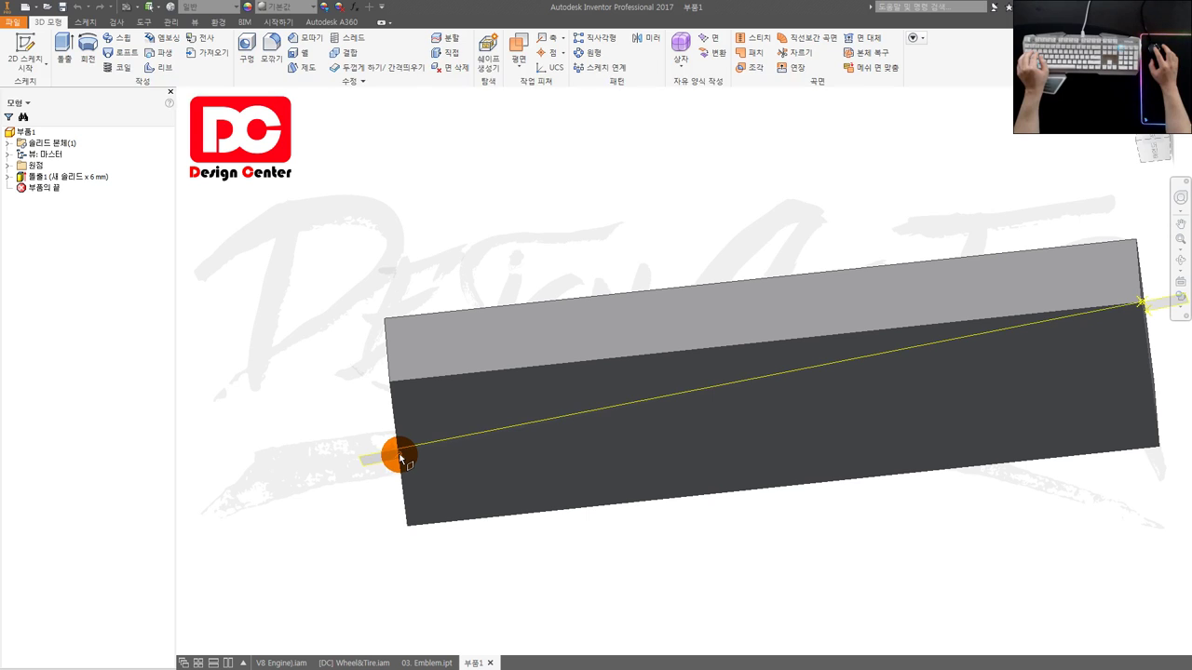
pyautogui.click(400, 456)
pyautogui.press('F6')
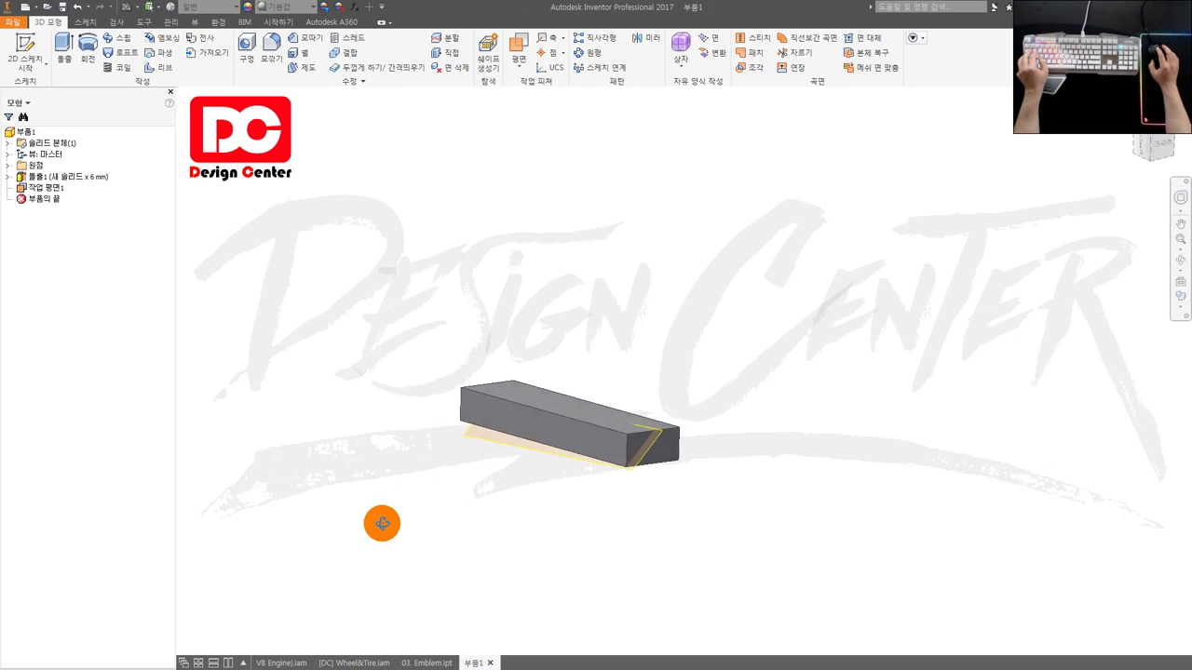
# Sketch a rectangle on the inclined work plane, large enough to cover the whole block.
pyautogui.click(45, 188)
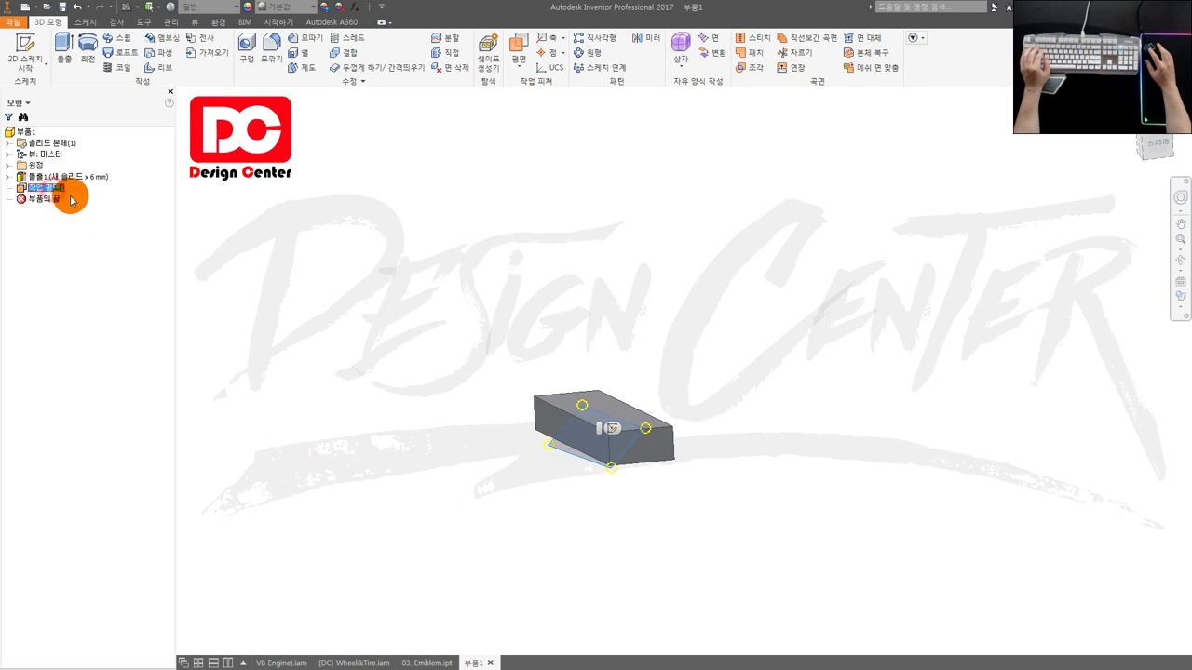
pyautogui.press('s')
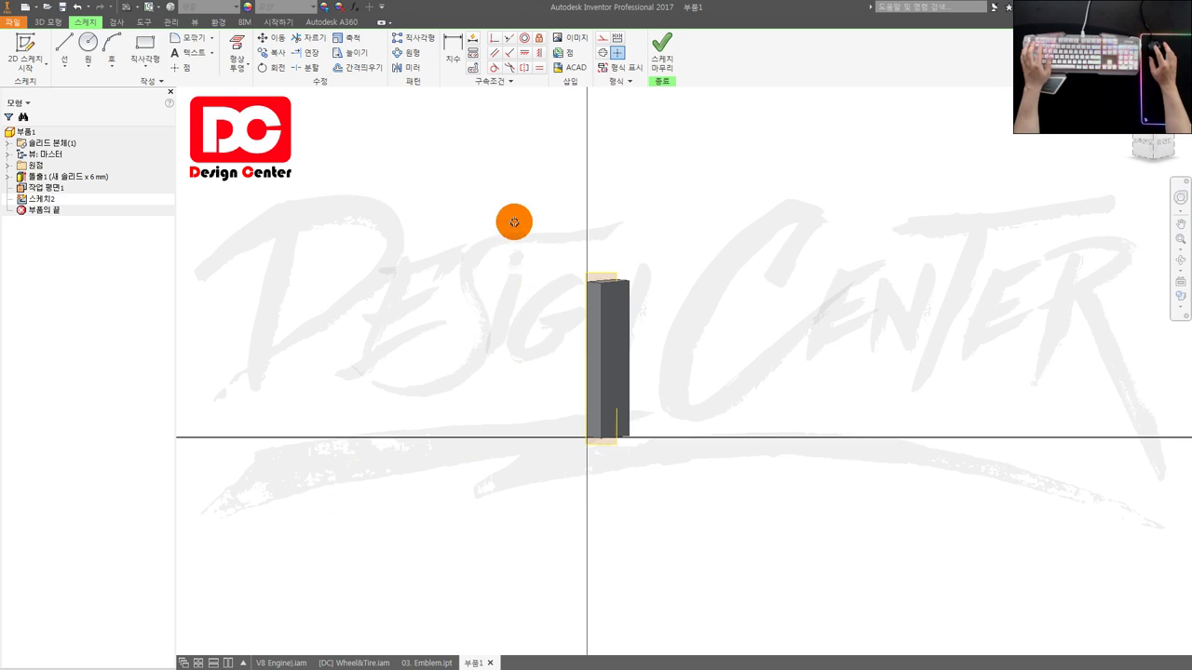
pyautogui.press('r')
pyautogui.click(513, 220)
pyautogui.click(700, 522)
pyautogui.press('Escape')
# Extrude the rectangle as a cut with extents set to All to slice off one side of the block.
pyautogui.press('e')
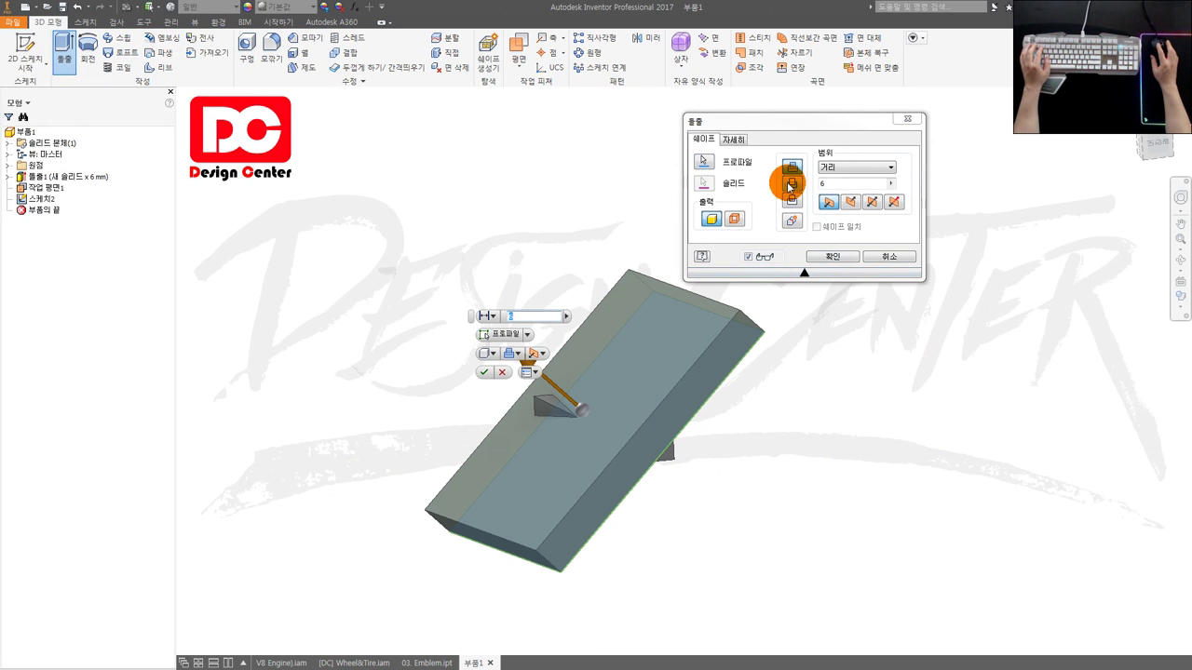
pyautogui.click(790, 187)
pyautogui.click(829, 167)
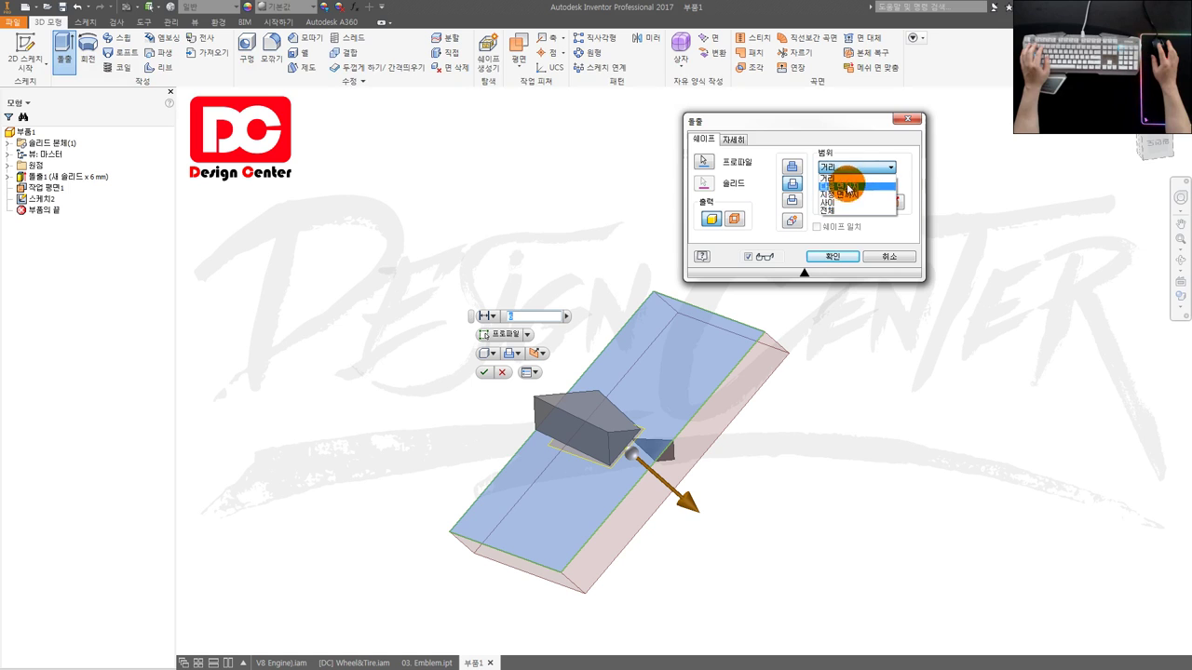
pyautogui.click(843, 212)
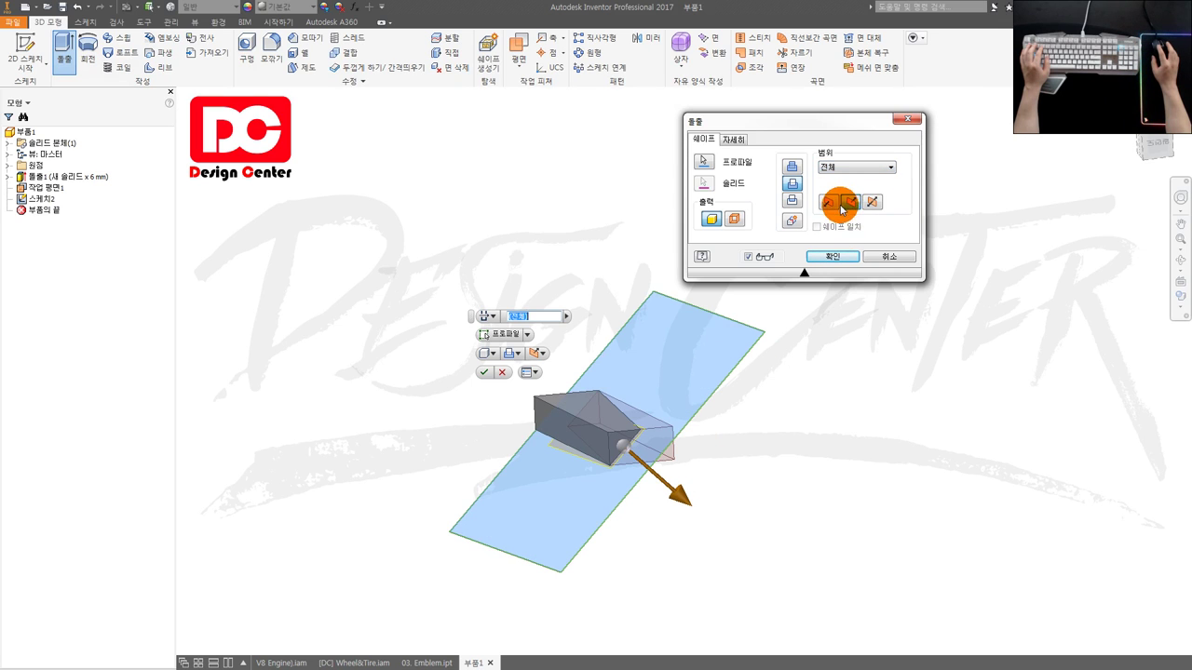
pyautogui.click(844, 258)
# Hide the inclined work plane.
pyautogui.keyDown('shift'); pyautogui.moveTo(652, 401); pyautogui.dragTo(638, 426, button='middle'); pyautogui.keyUp('shift')
pyautogui.click(42, 189)
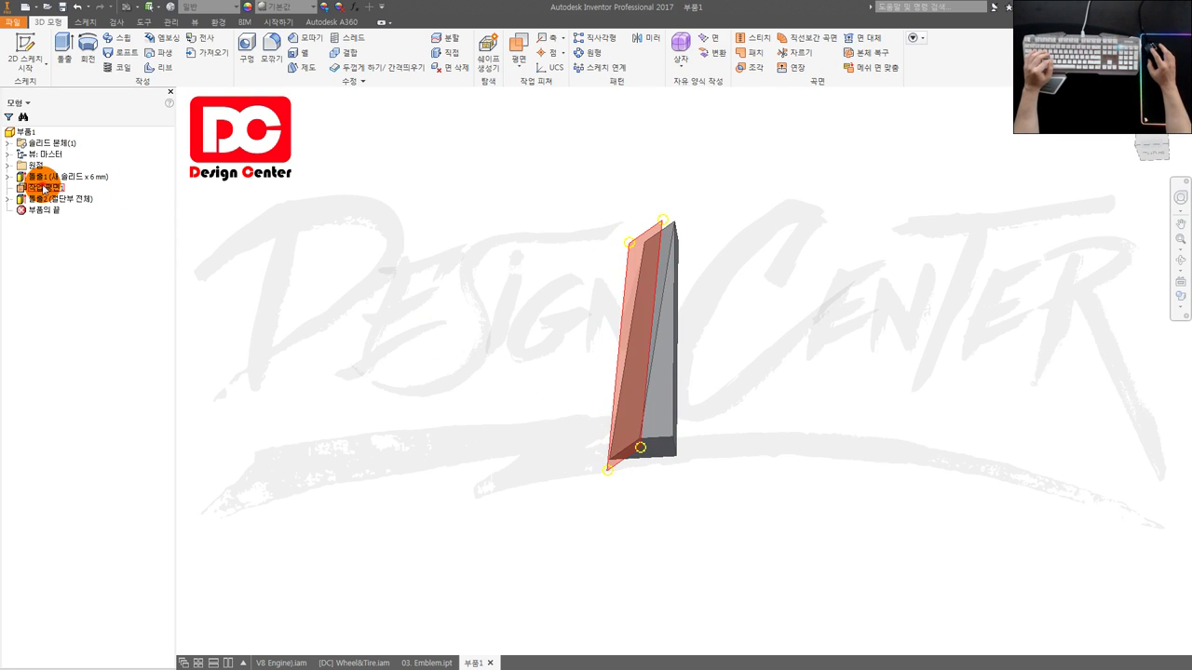
pyautogui.click(368, 220)
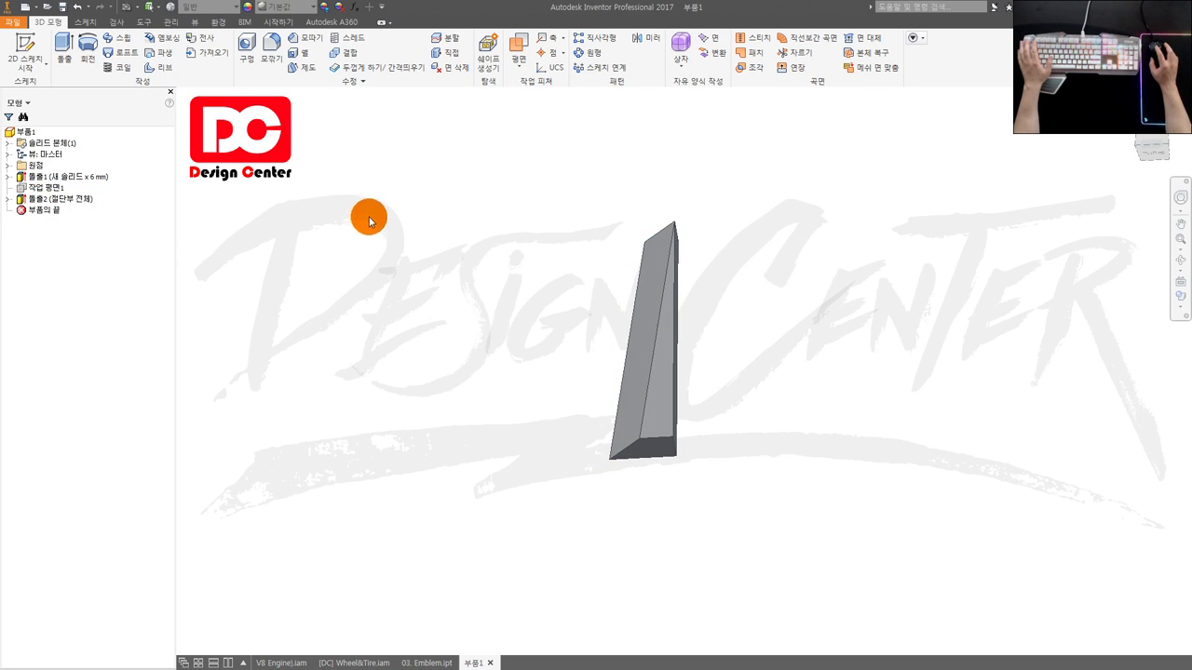
# Mirror the cut extrusion across the YZ plane to shape a symmetric pointed spike.
pyautogui.press('m')
pyautogui.press('i')
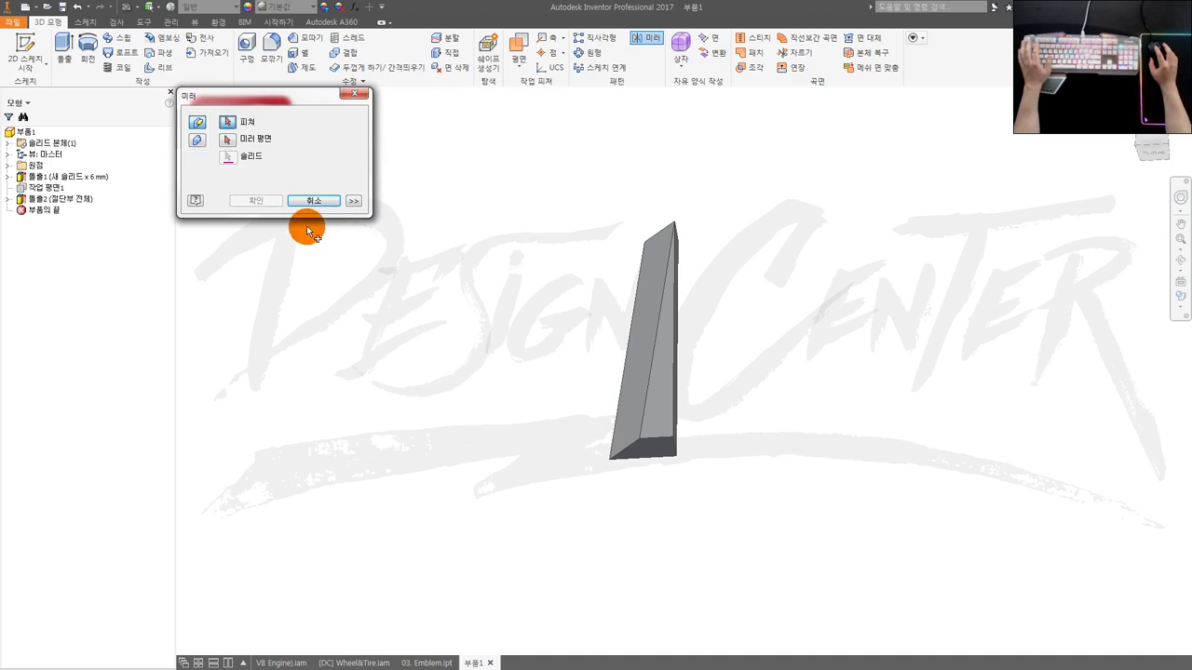
pyautogui.click(58, 198)
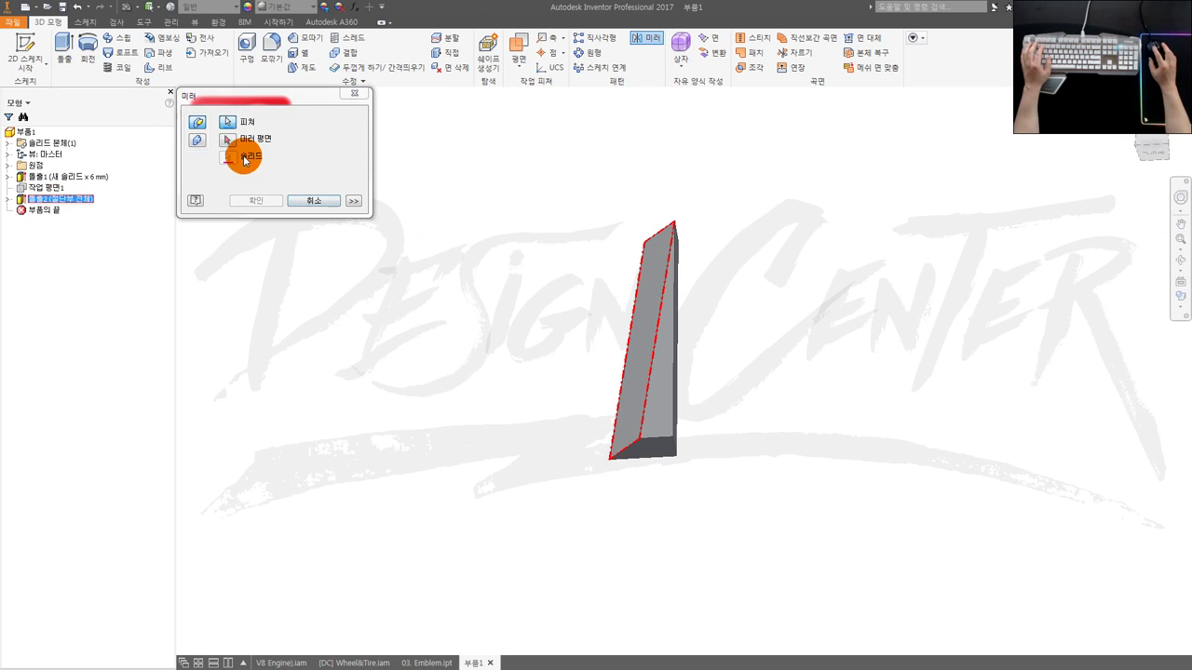
pyautogui.click(227, 139)
pyautogui.click(8, 165)
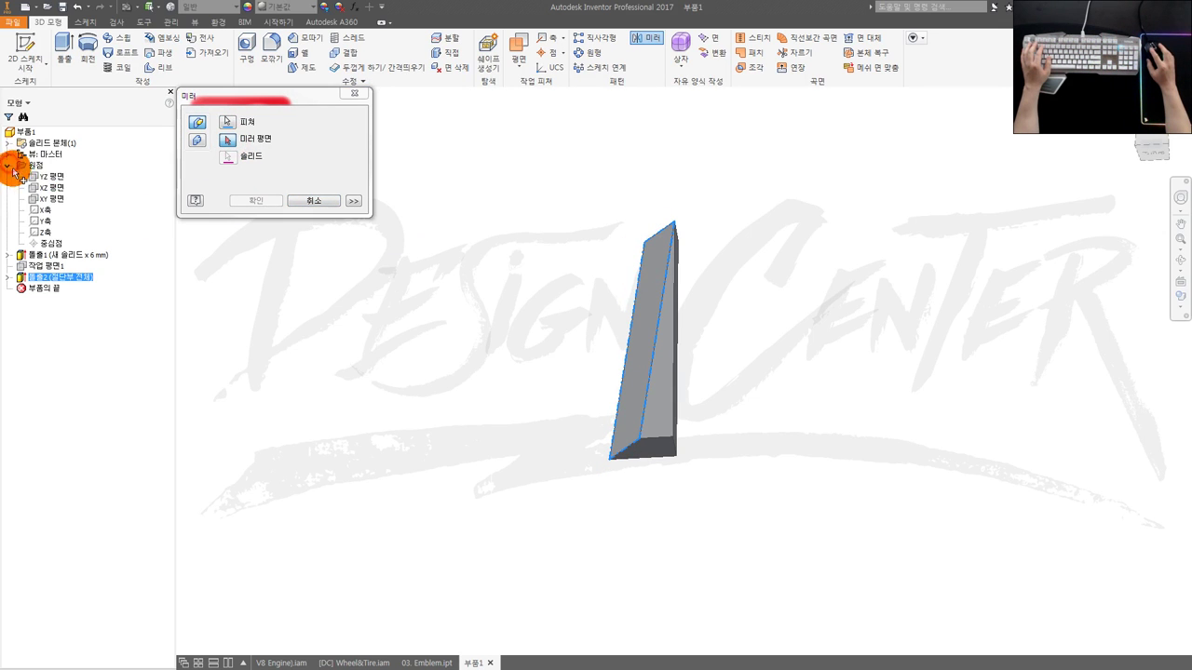
pyautogui.click(58, 177)
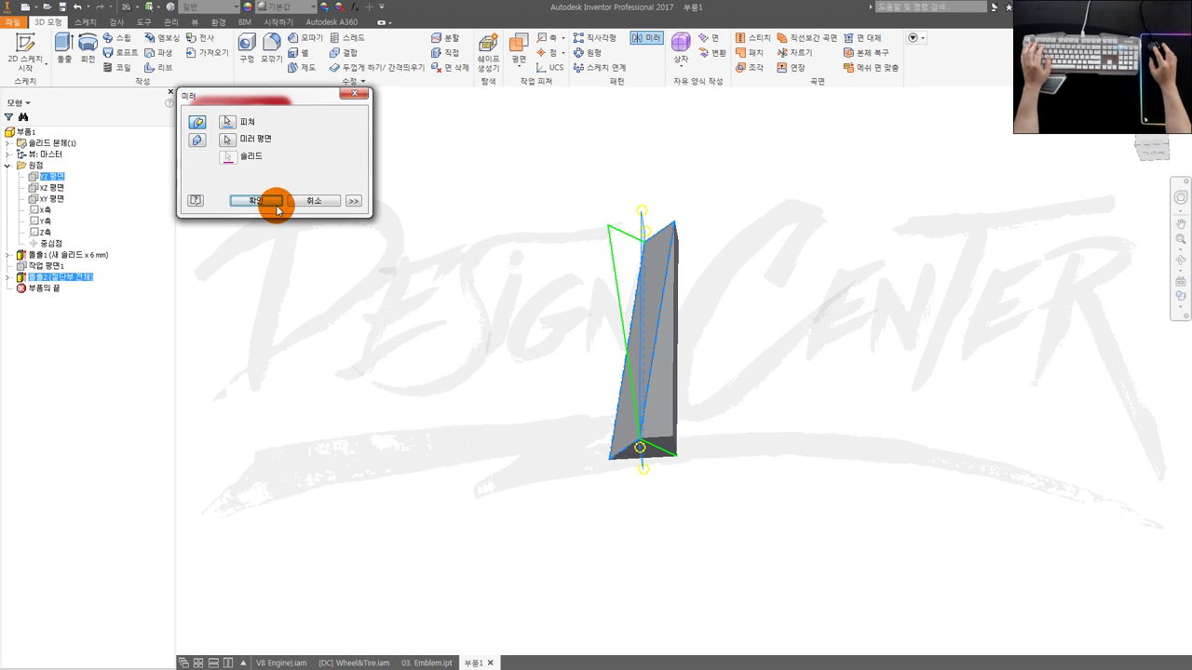
pyautogui.click(270, 200)
pyautogui.moveTo(611, 407)
pyautogui.keyDown('shift'); pyautogui.mouseDown(button='middle')
pyautogui.moveTo(697, 385)
pyautogui.moveTo(596, 425)
pyautogui.moveTo(536, 402)
pyautogui.moveTo(631, 405)
pyautogui.mouseUp(button='middle'); pyautogui.keyUp('shift')
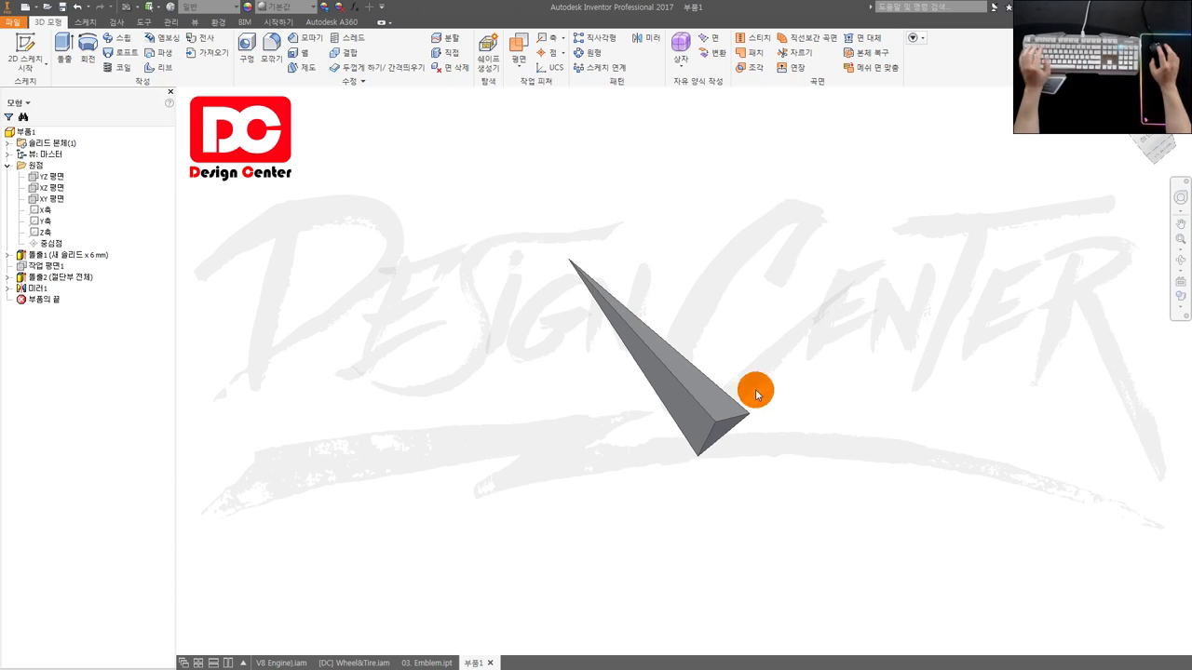
# Try to pattern the block extrusion, work plane, cut and mirror features around the Z axis with 4 occurrences over 360 degrees.
pyautogui.click(788, 302)
pyautogui.scroll(3, 747, 331)
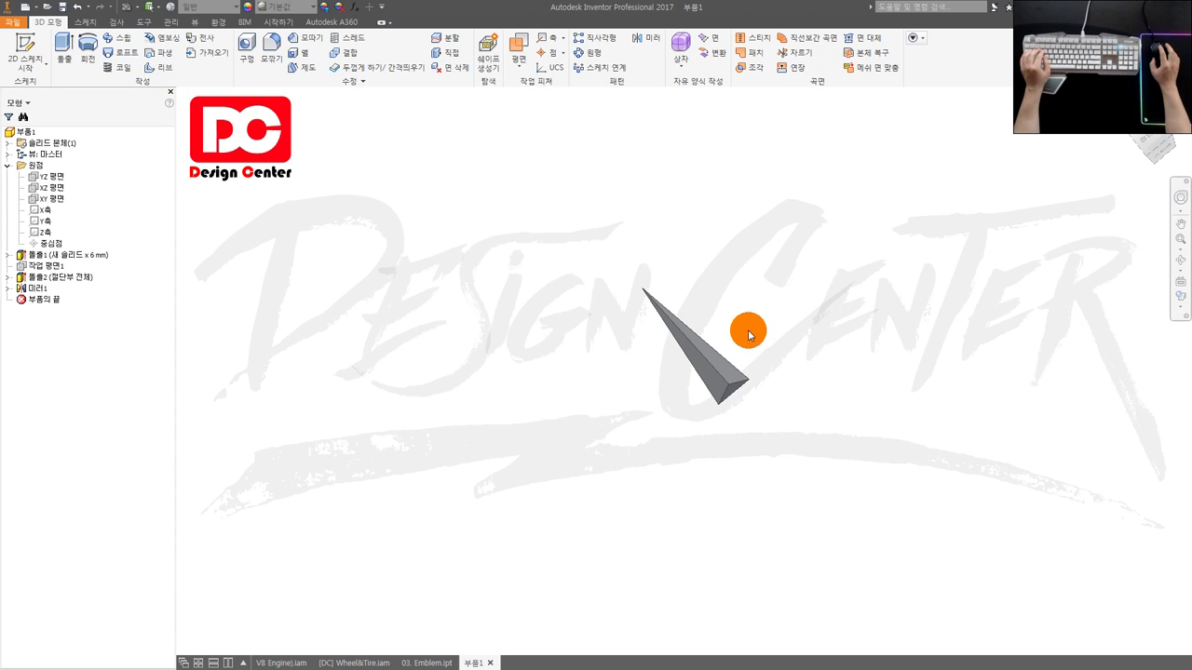
pyautogui.press('space')
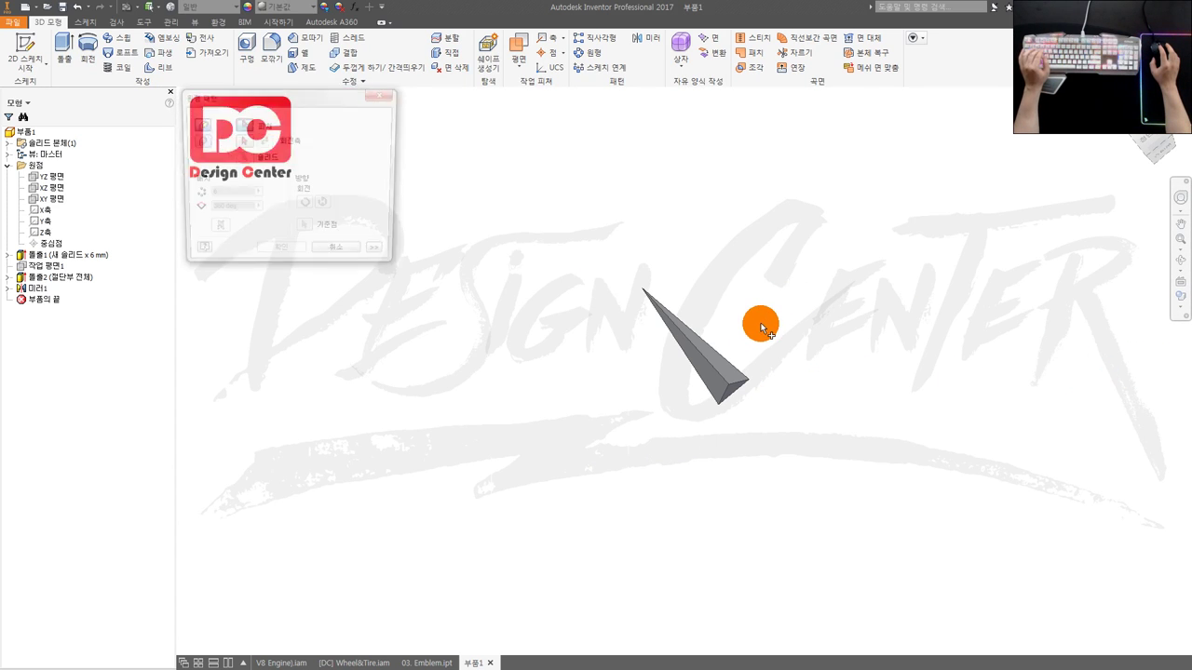
pyautogui.moveTo(758, 325); pyautogui.dragTo(625, 325, button='middle')
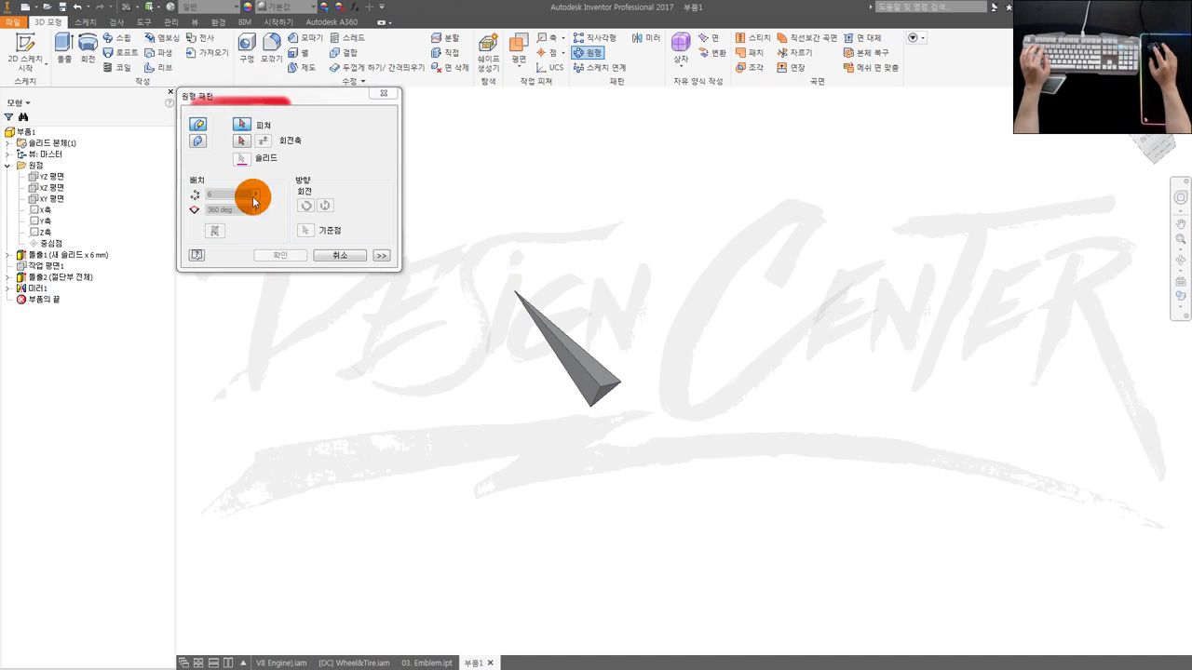
pyautogui.click(79, 255)
pyautogui.keyDown('shift'); pyautogui.click(36, 289); pyautogui.keyUp('shift')
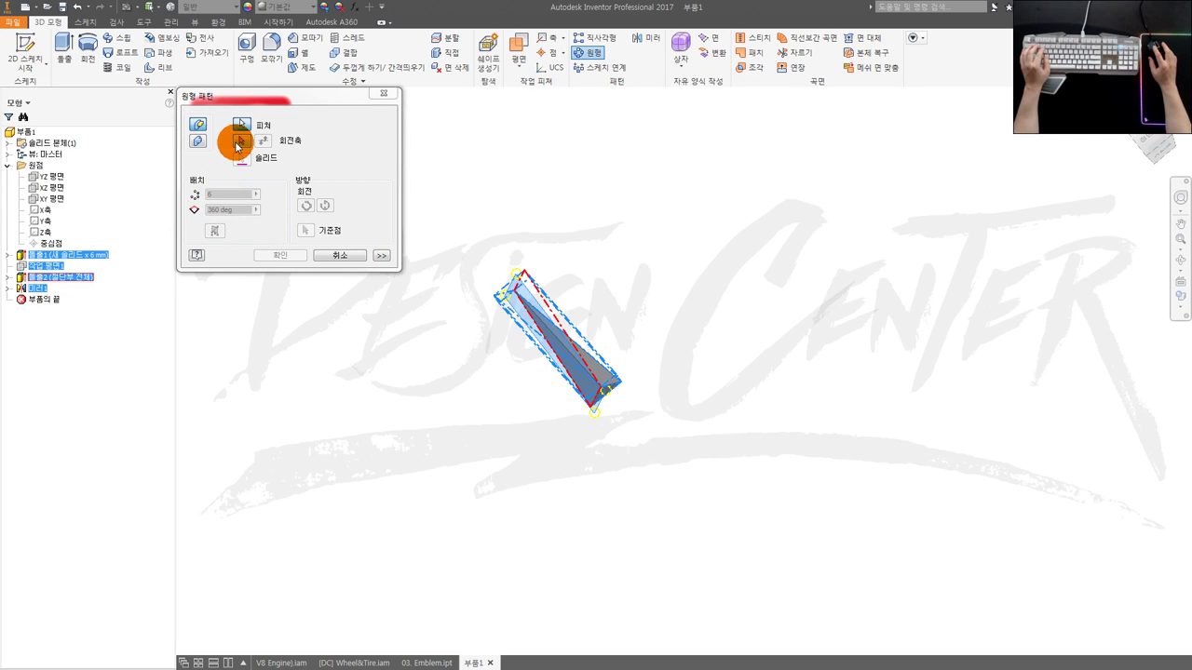
pyautogui.click(240, 141)
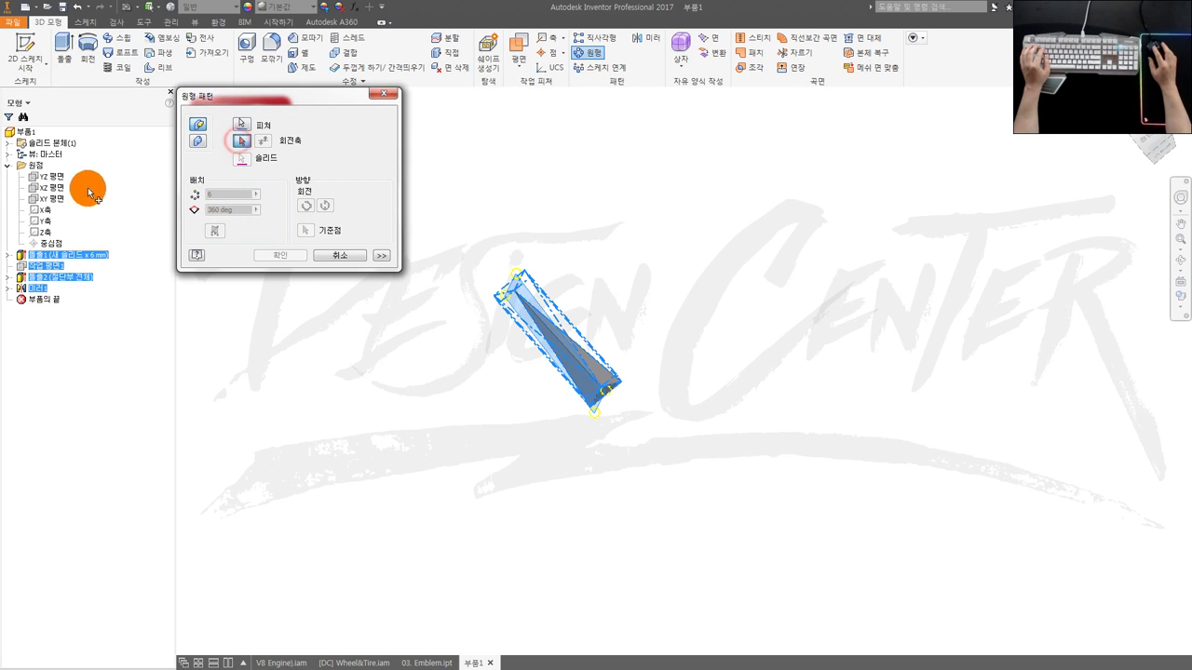
pyautogui.click(51, 232)
pyautogui.write('4')
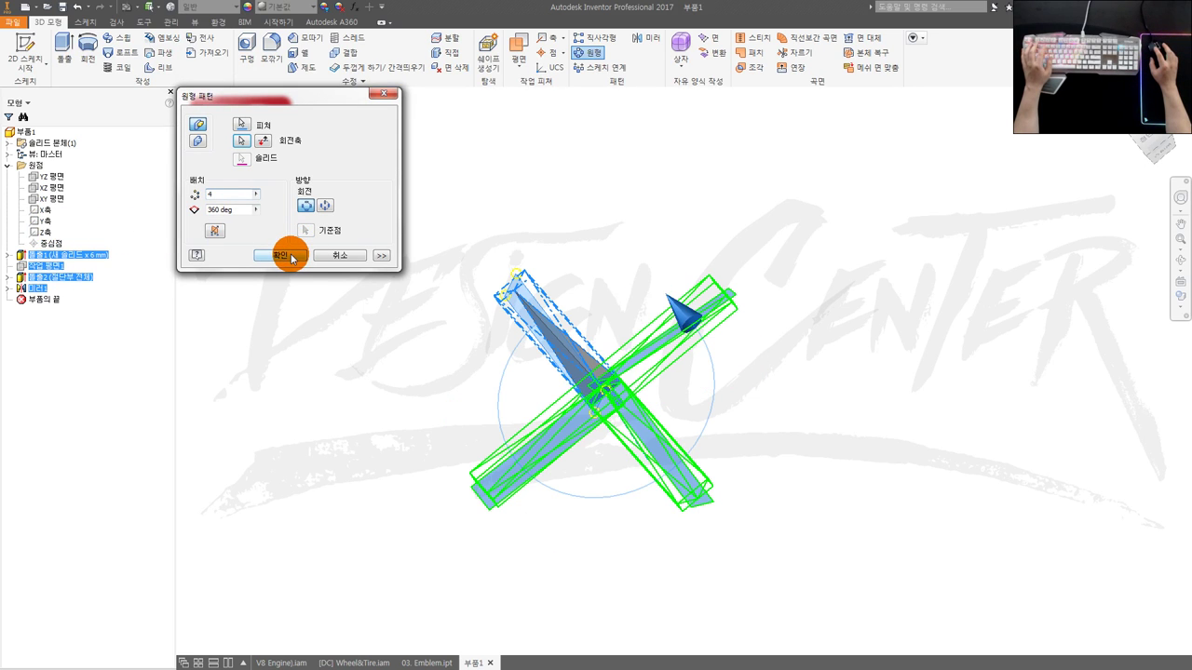
pyautogui.write('0')
pyautogui.moveTo(234, 195); pyautogui.dragTo(178, 202)
pyautogui.write('3')
pyautogui.write('4')
pyautogui.click(281, 256)
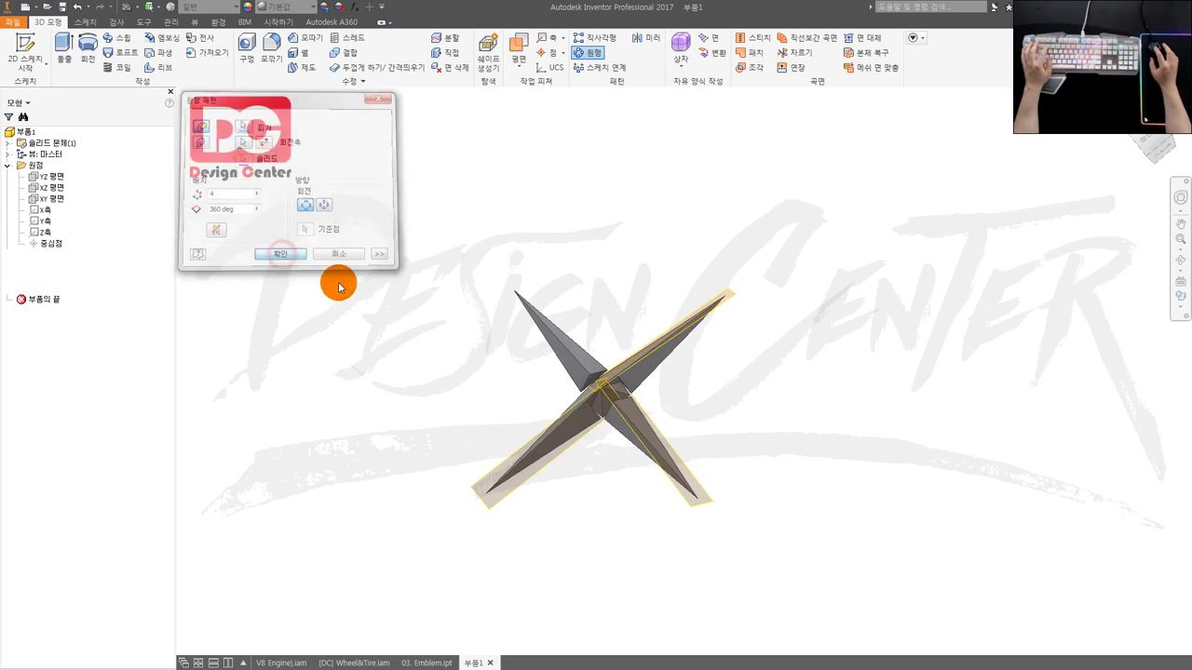
pyautogui.scroll(-3, 615, 404)
pyautogui.keyDown('shift'); pyautogui.moveTo(616, 405); pyautogui.dragTo(780, 423, button='middle'); pyautogui.keyUp('shift')
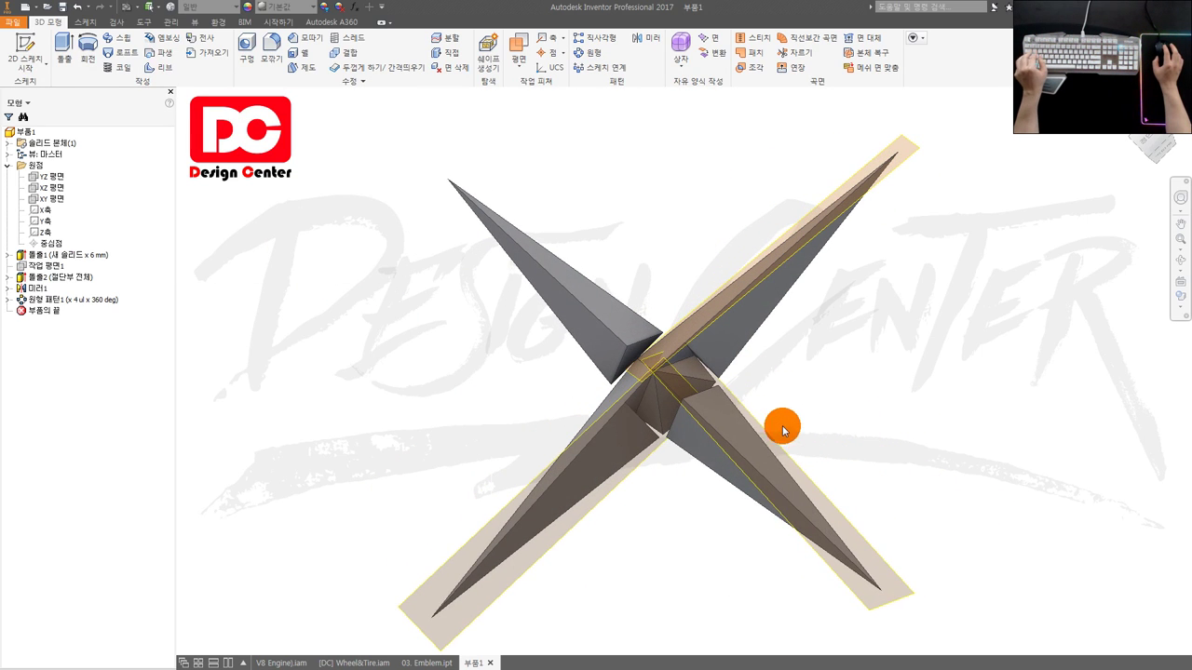
pyautogui.hotkey('ctrl', 'z')
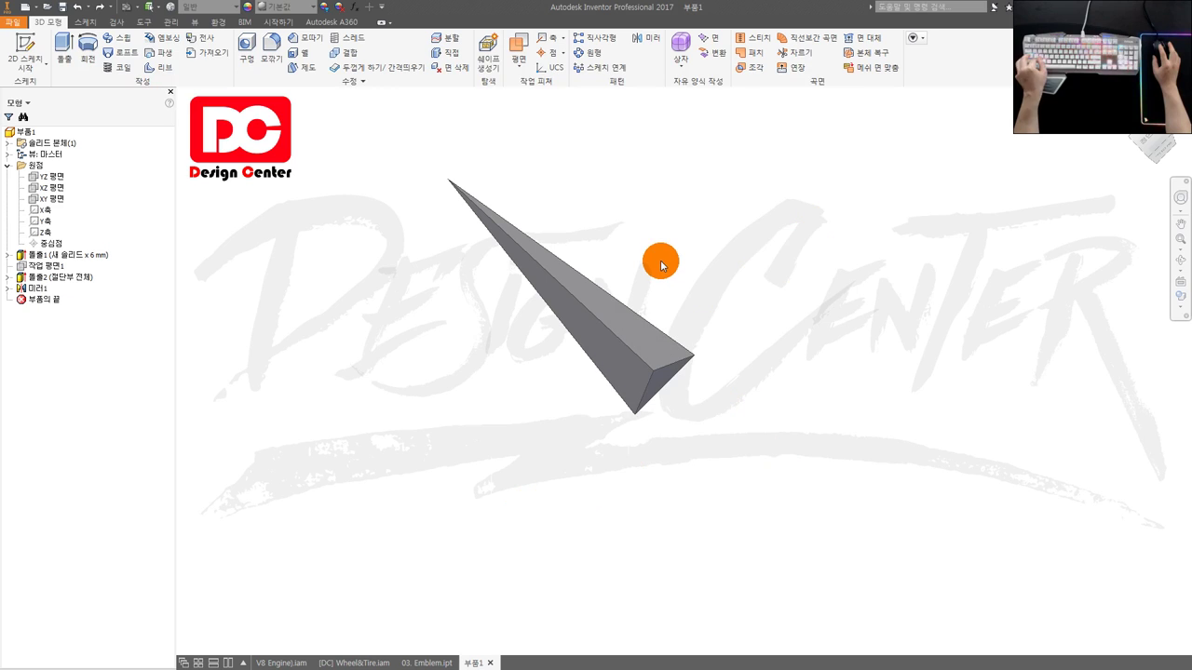
# Create a circular pattern of the entire solid around the Z axis with 4 occurrences over 360 degrees.
pyautogui.press('space')
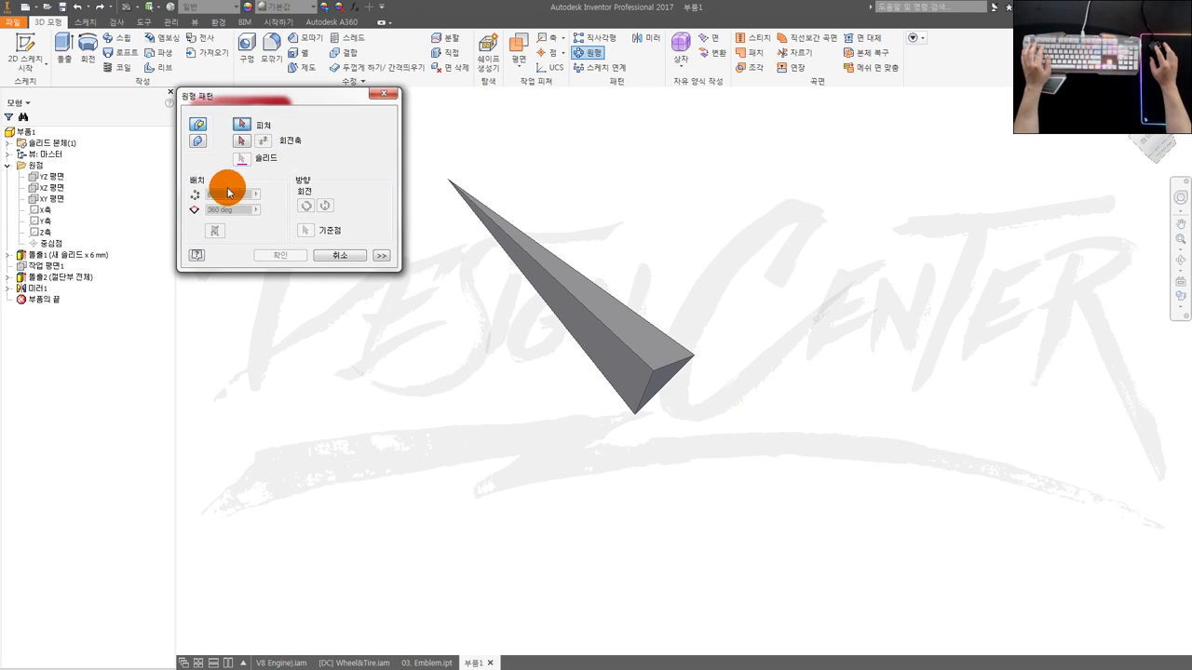
pyautogui.click(206, 141)
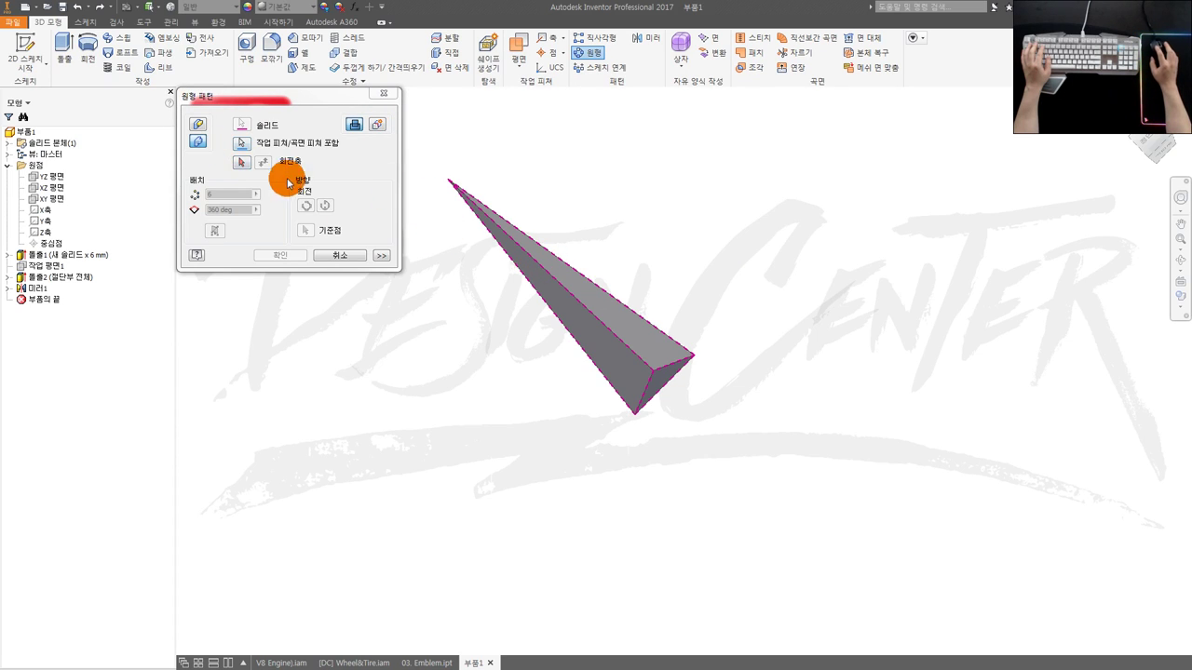
pyautogui.click(244, 163)
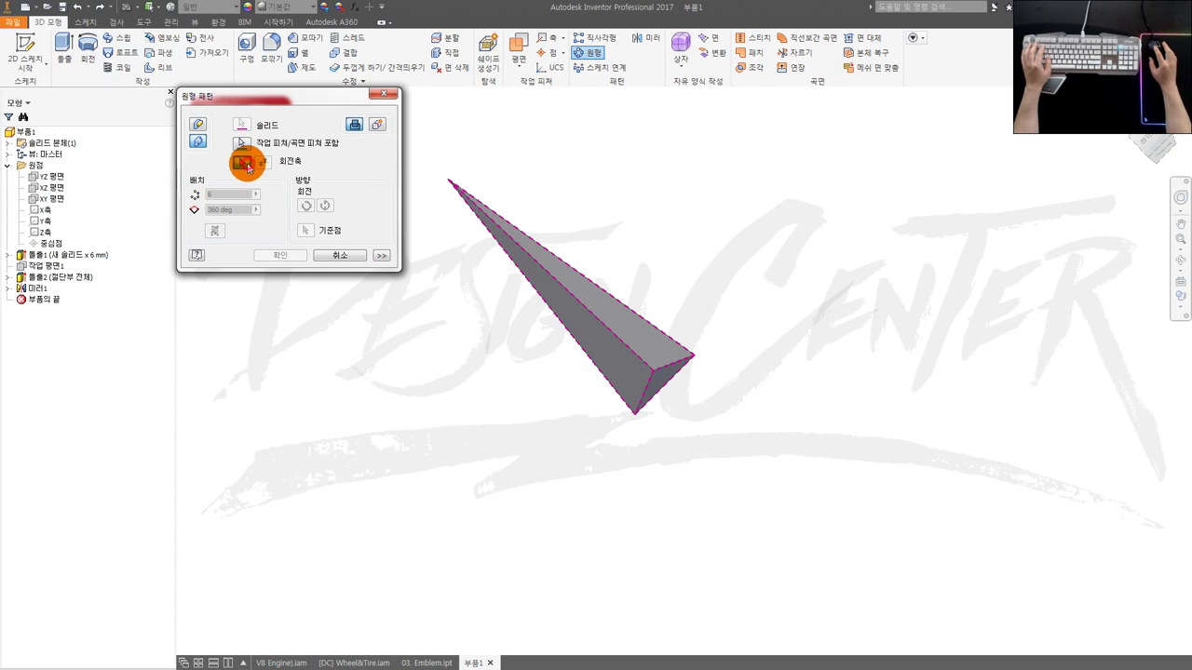
pyautogui.click(44, 233)
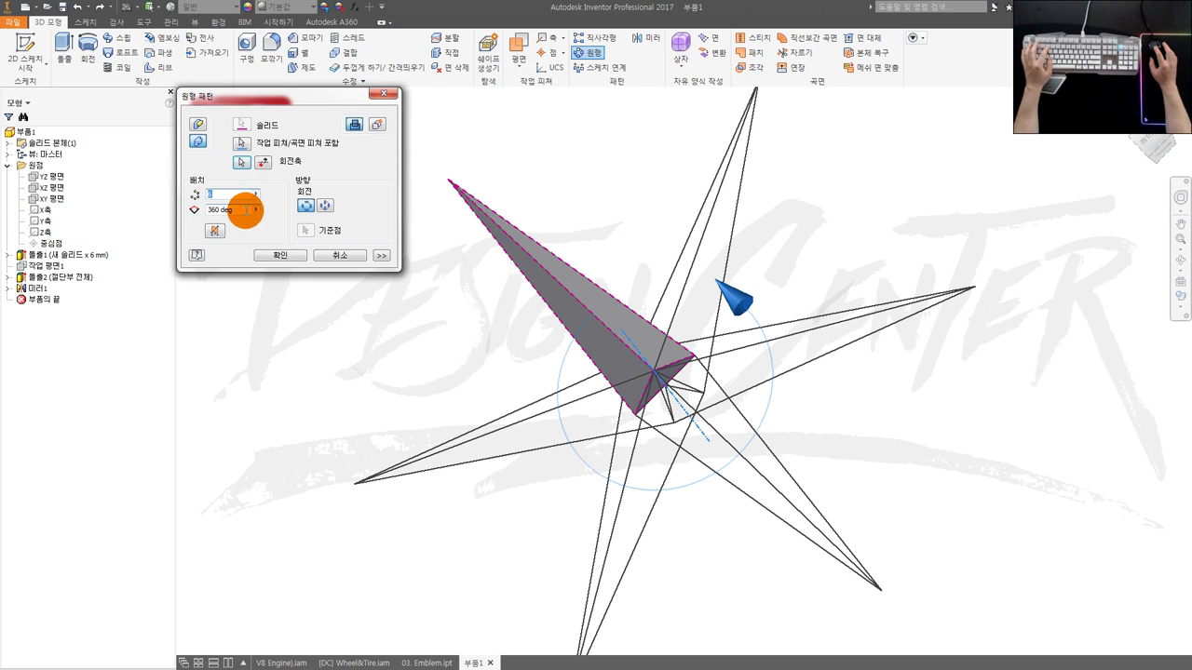
pyautogui.write('4')
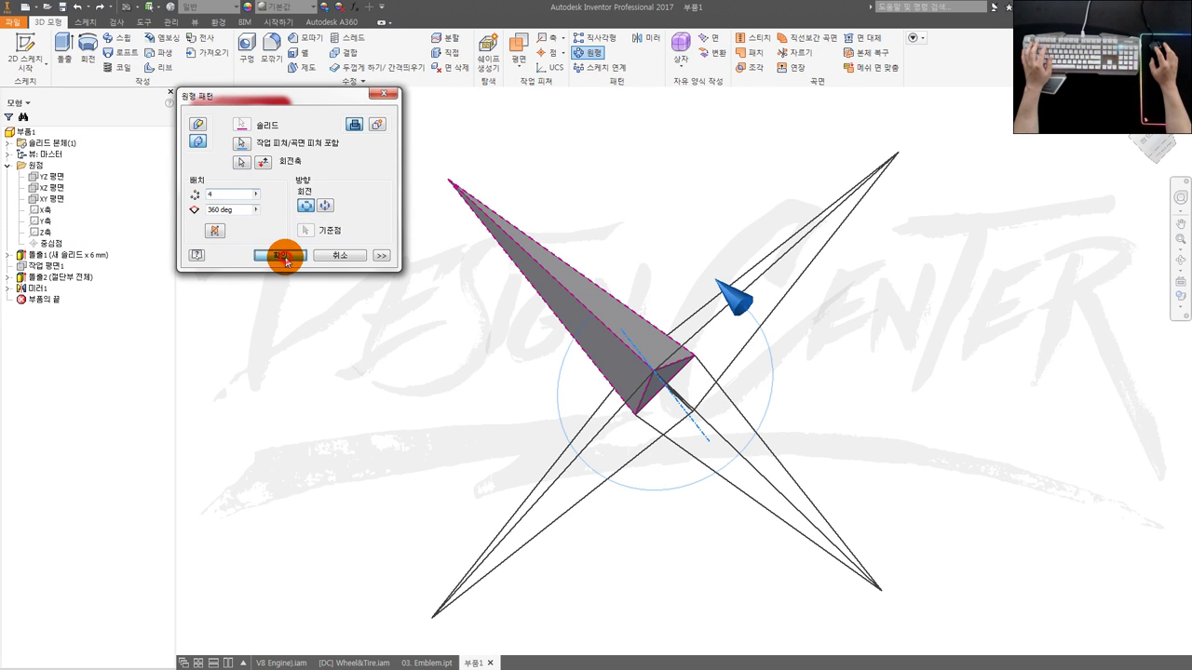
pyautogui.click(283, 255)
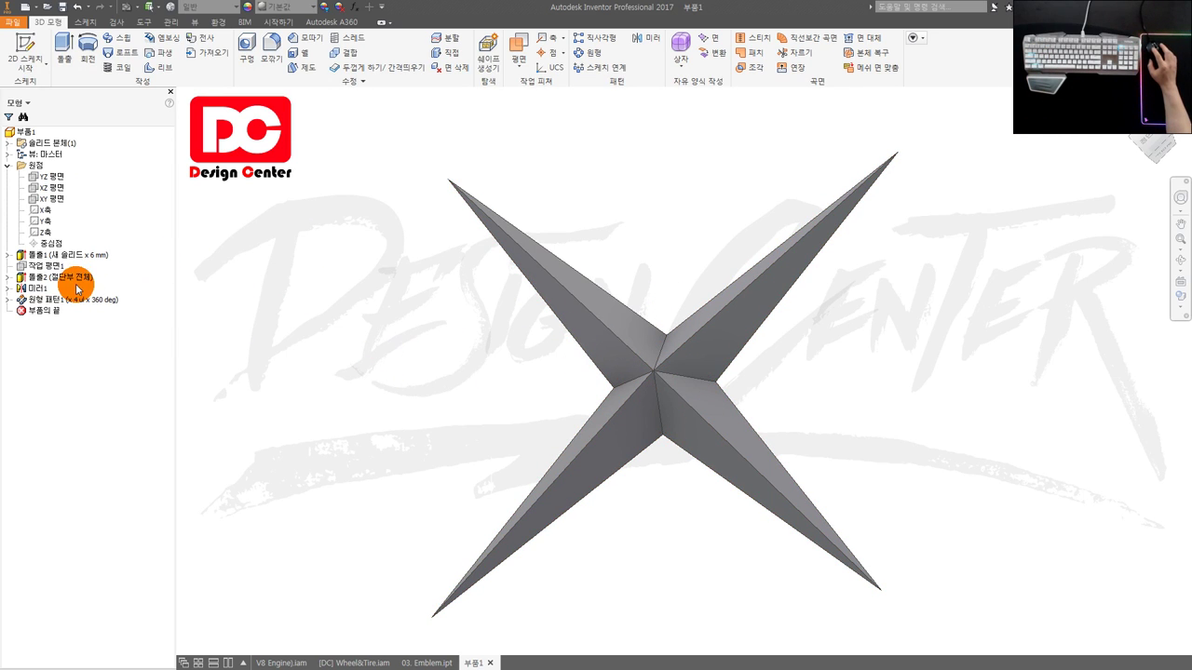
# Change the circular pattern's occurrence count to 5.
pyautogui.doubleClick(50, 301)
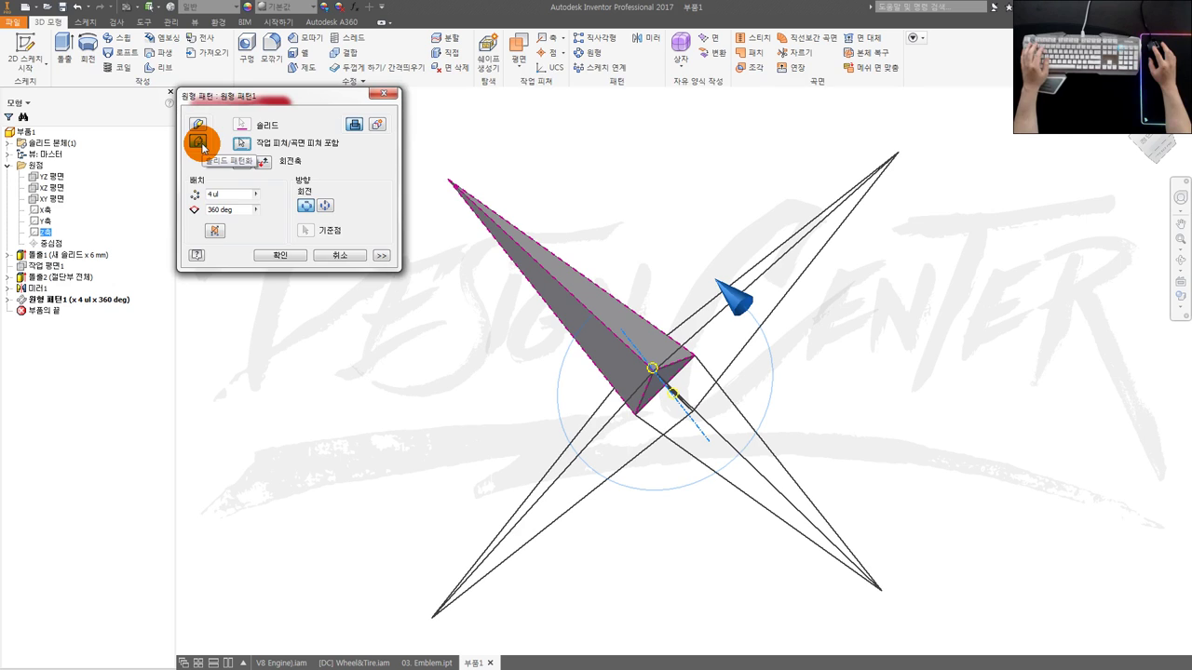
pyautogui.press('Escape')
pyautogui.scroll(-2, 500, 351)
pyautogui.keyDown('shift'); pyautogui.moveTo(527, 414); pyautogui.dragTo(569, 413, button='middle'); pyautogui.keyUp('shift')
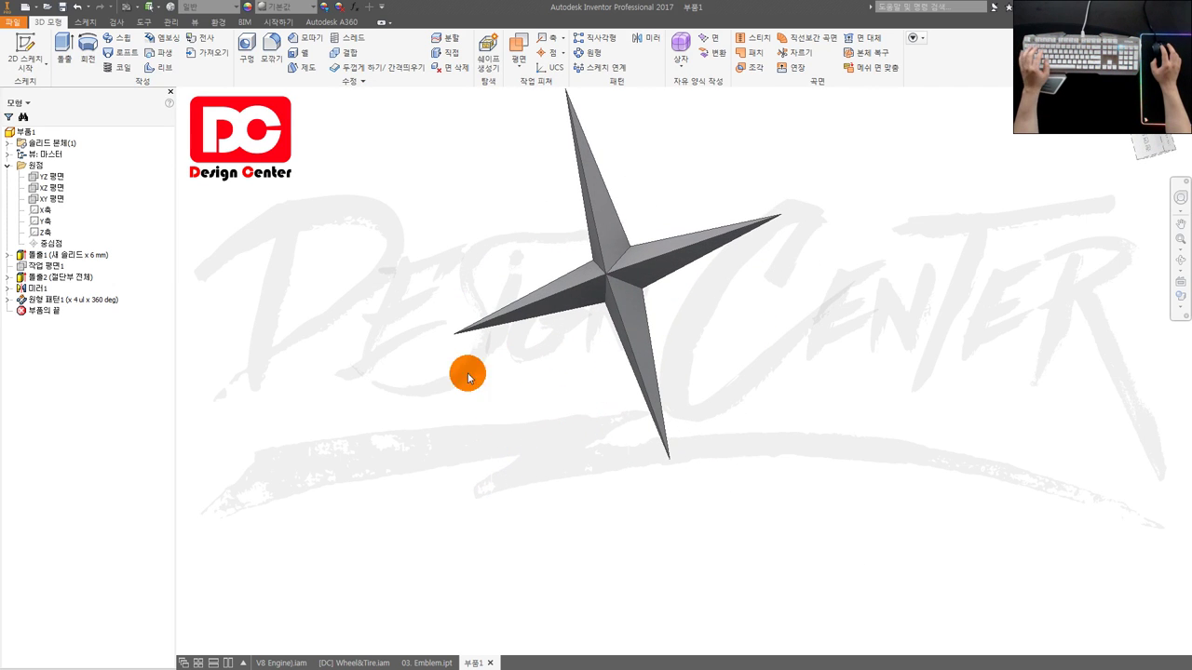
pyautogui.doubleClick(52, 304)
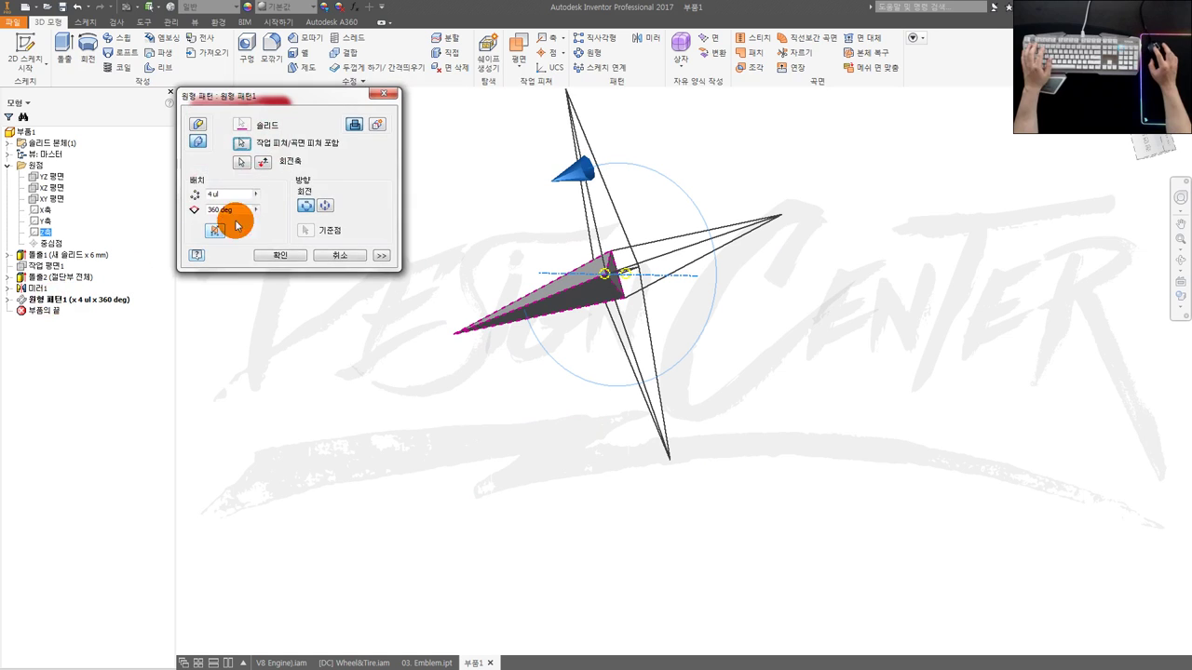
pyautogui.write('5')
pyautogui.click(294, 259)
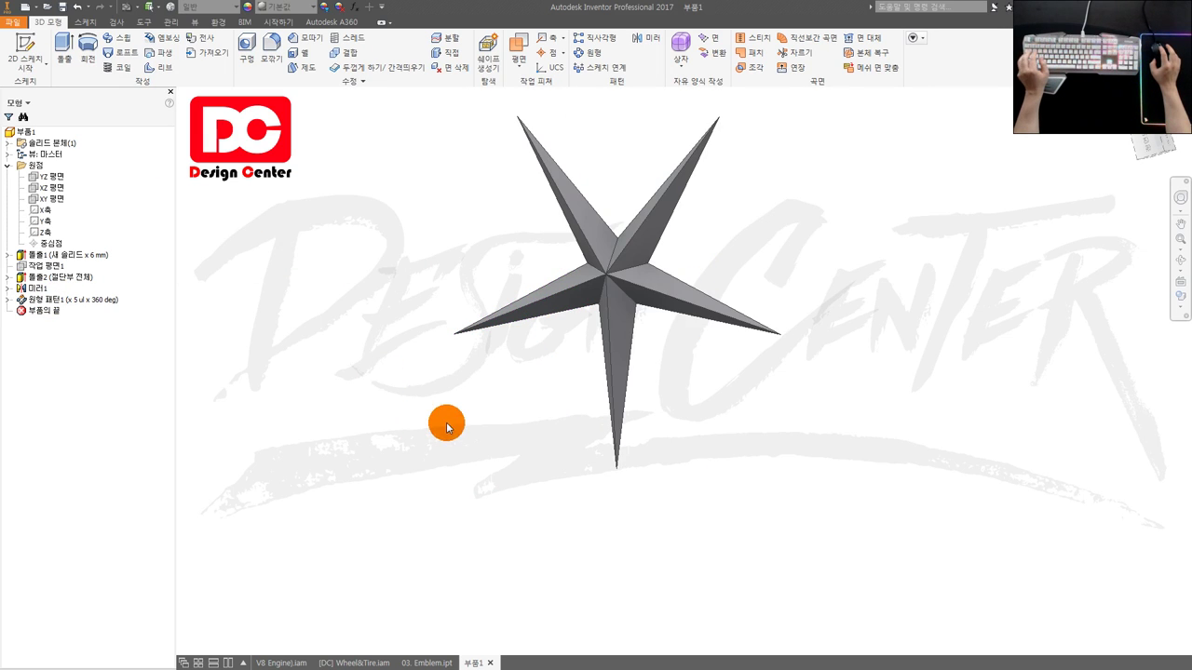
# Set the circular pattern's occurrence count to 3.
pyautogui.click(79, 301)
pyautogui.doubleClick(79, 300)
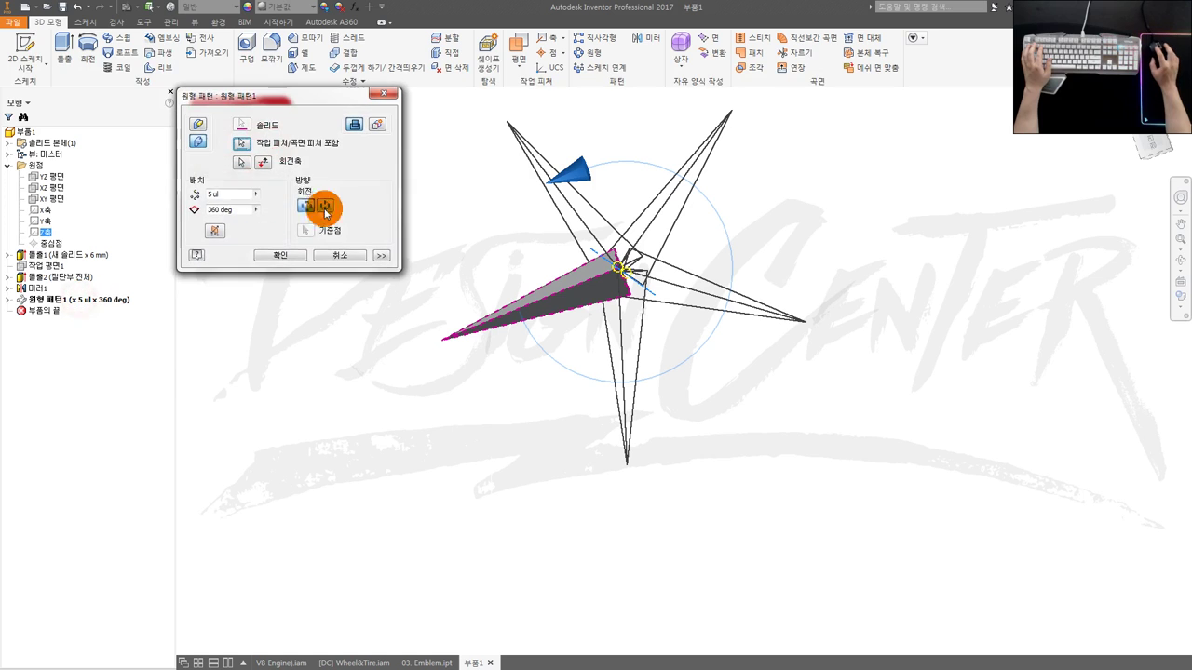
pyautogui.write('3')
pyautogui.click(303, 257)
# Set the circular pattern's occurrence count back to 4.
pyautogui.click(55, 300)
pyautogui.doubleClick(56, 300)
pyautogui.doubleClick(212, 193)
pyautogui.write('4')
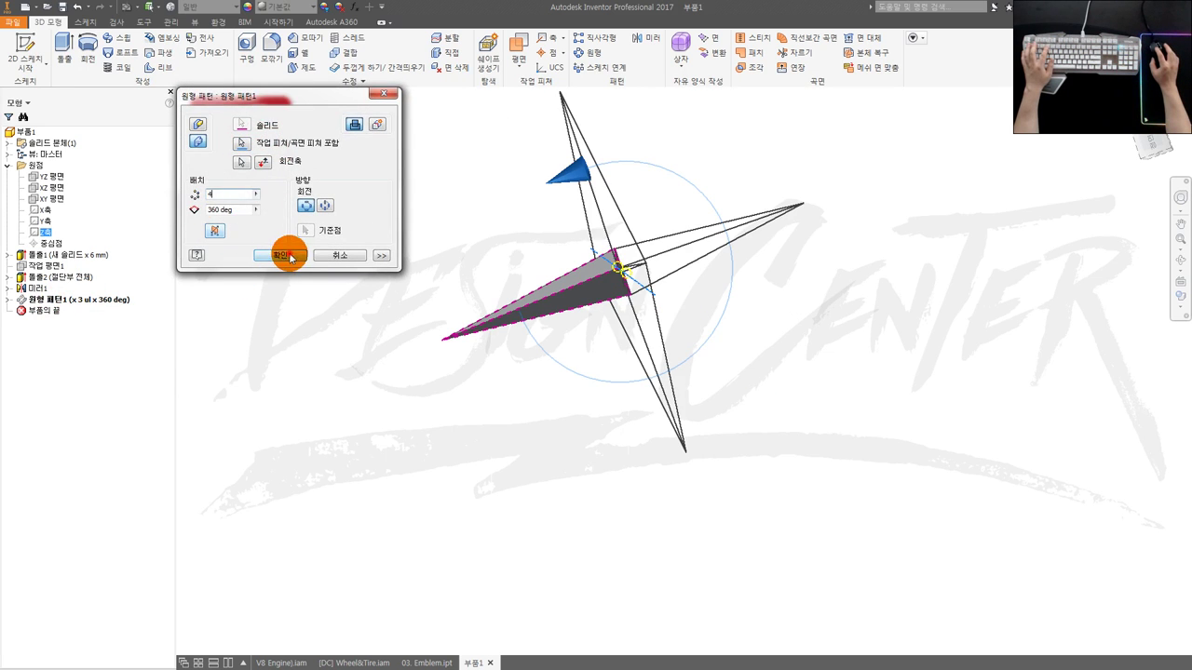
pyautogui.click(282, 255)
pyautogui.keyDown('shift'); pyautogui.moveTo(581, 406); pyautogui.dragTo(559, 359, button='middle'); pyautogui.keyUp('shift')
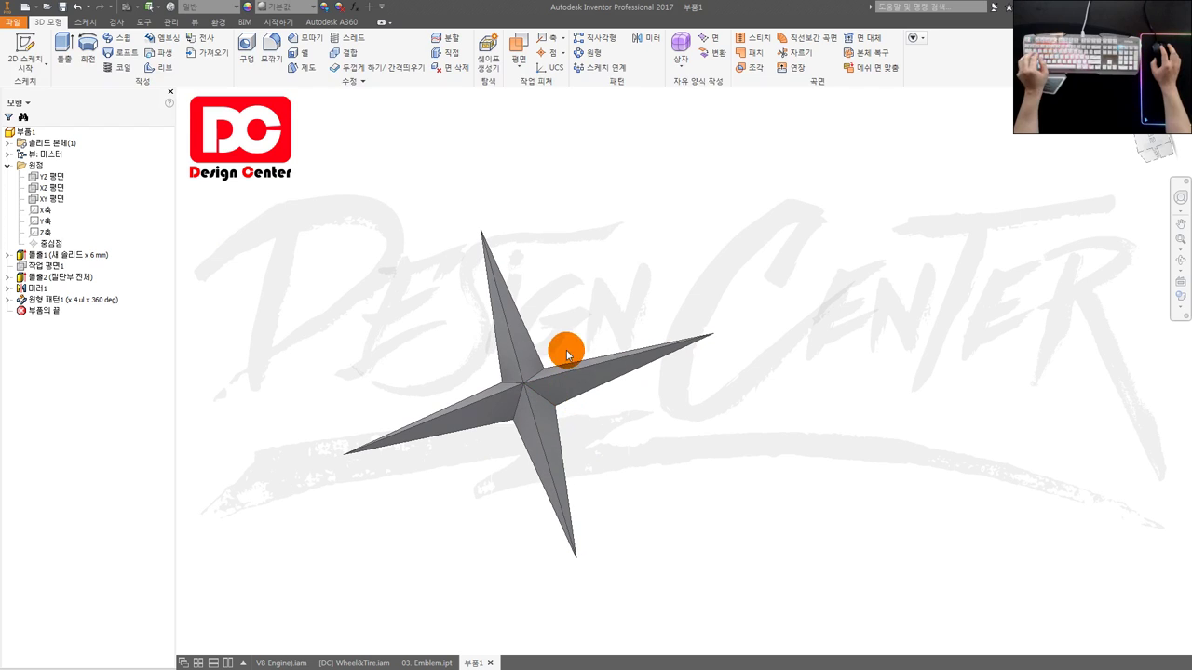
# Start a sliced-view sketch on the XY plane and draw a circle centred on the origin through the spike tips.
pyautogui.click(587, 303)
pyautogui.click(42, 198)
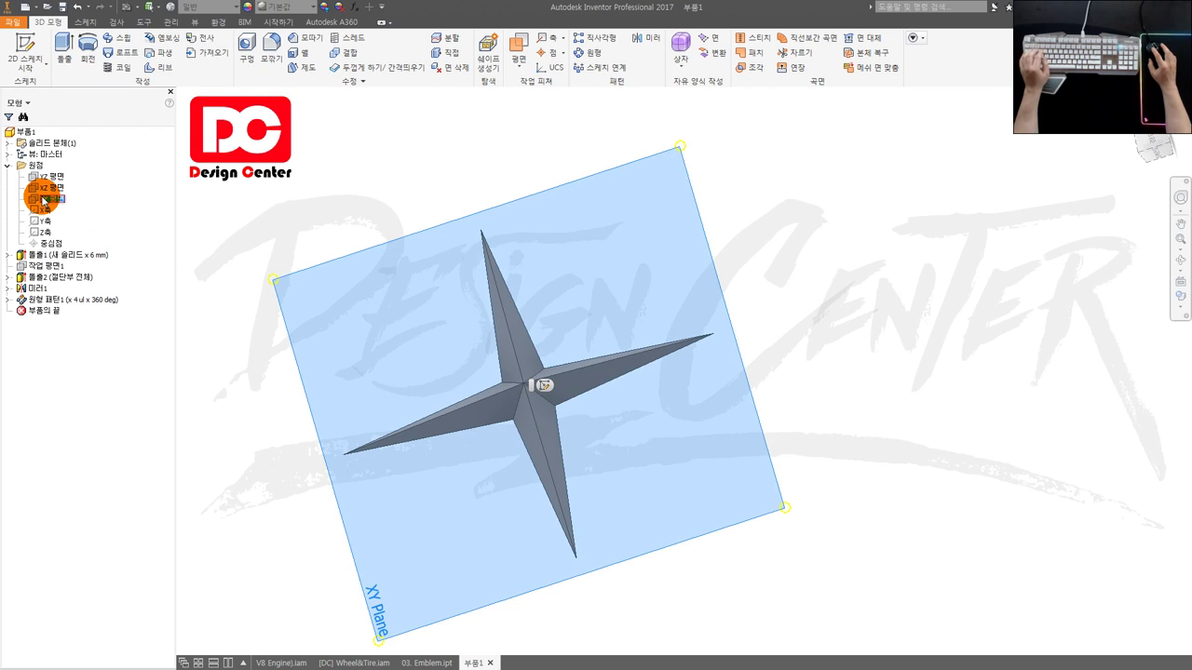
pyautogui.press('s')
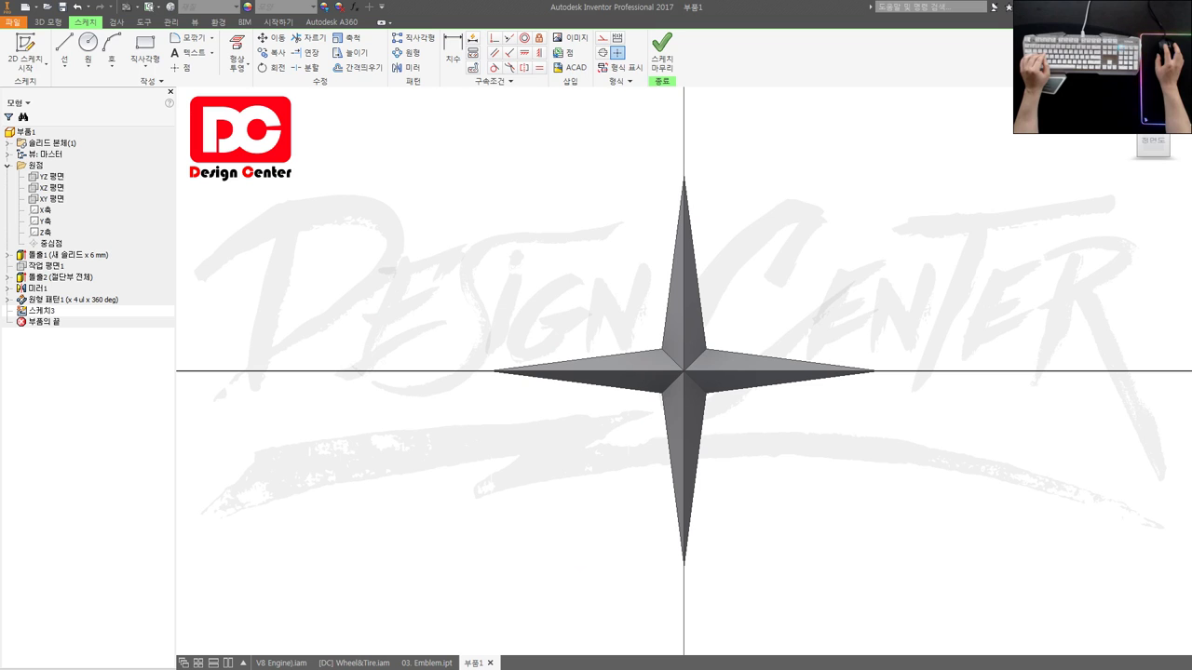
pyautogui.scroll(-2, 507, 276)
pyautogui.scroll(2, 643, 297)
pyautogui.press('F7')
pyautogui.scroll(-2, 591, 329)
pyautogui.click(563, 227)
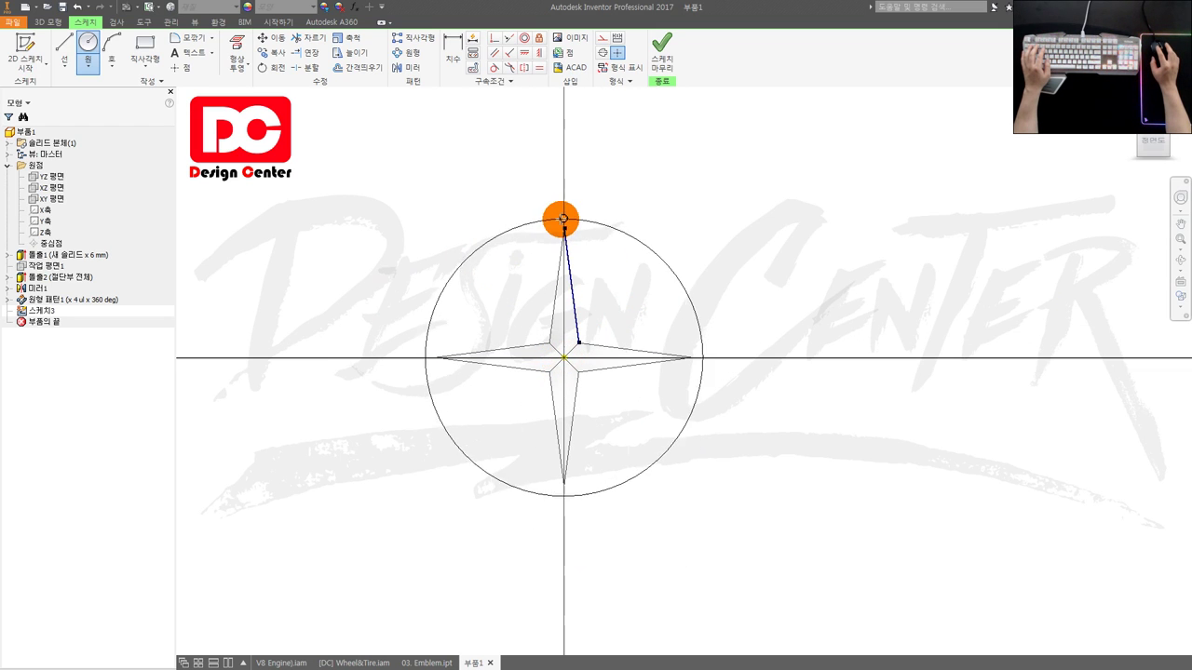
# Add a concentric inner circle, set the gap between the two circles to 3 mm and finish the sketch.
pyautogui.click(632, 252)
pyautogui.scroll(2, 617, 259)
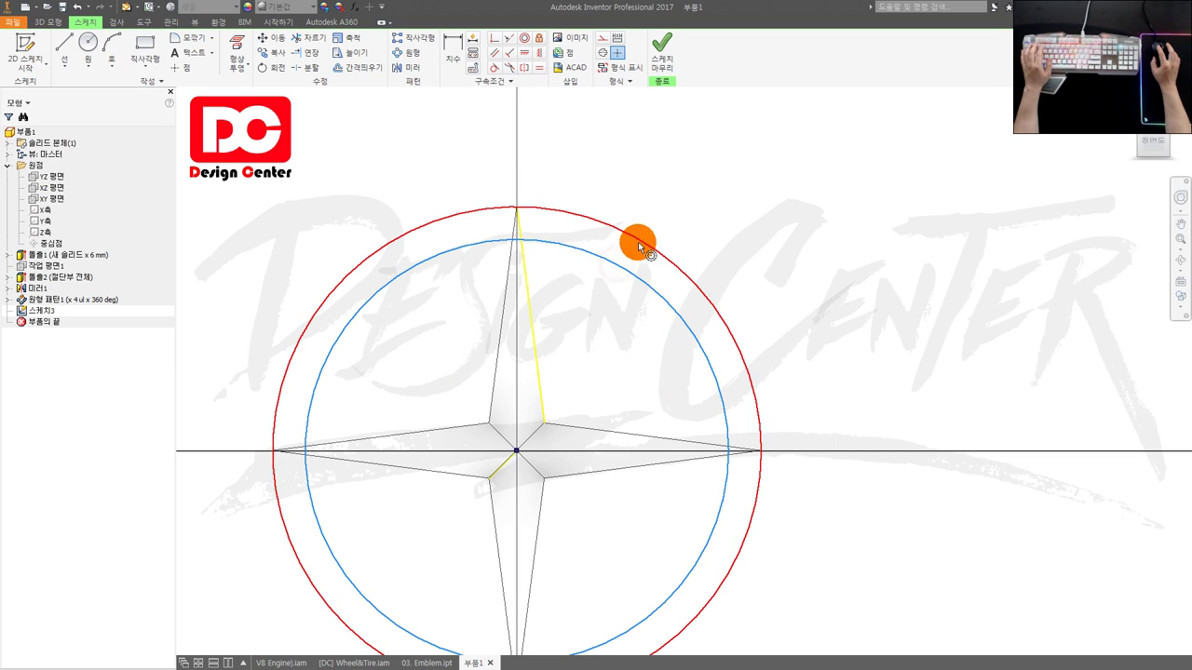
pyautogui.press('d')
pyautogui.click(639, 243)
pyautogui.click(666, 213)
pyautogui.click(720, 261)
pyautogui.click(667, 218)
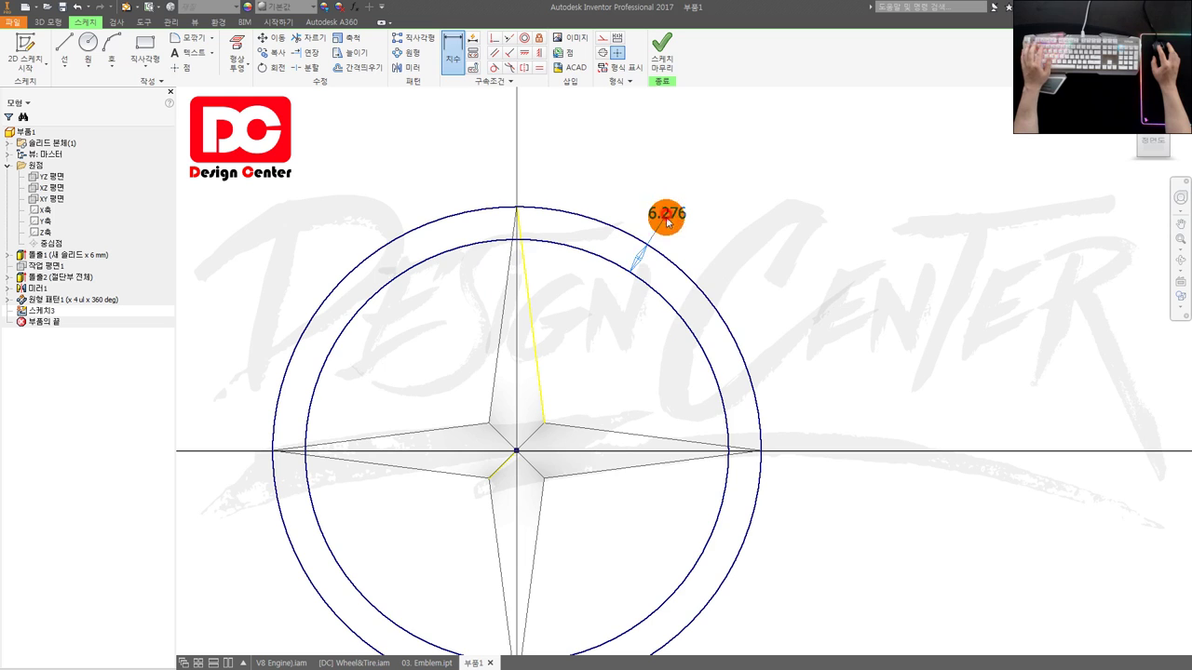
pyautogui.write('3')
pyautogui.press('Return')
pyautogui.press('s')
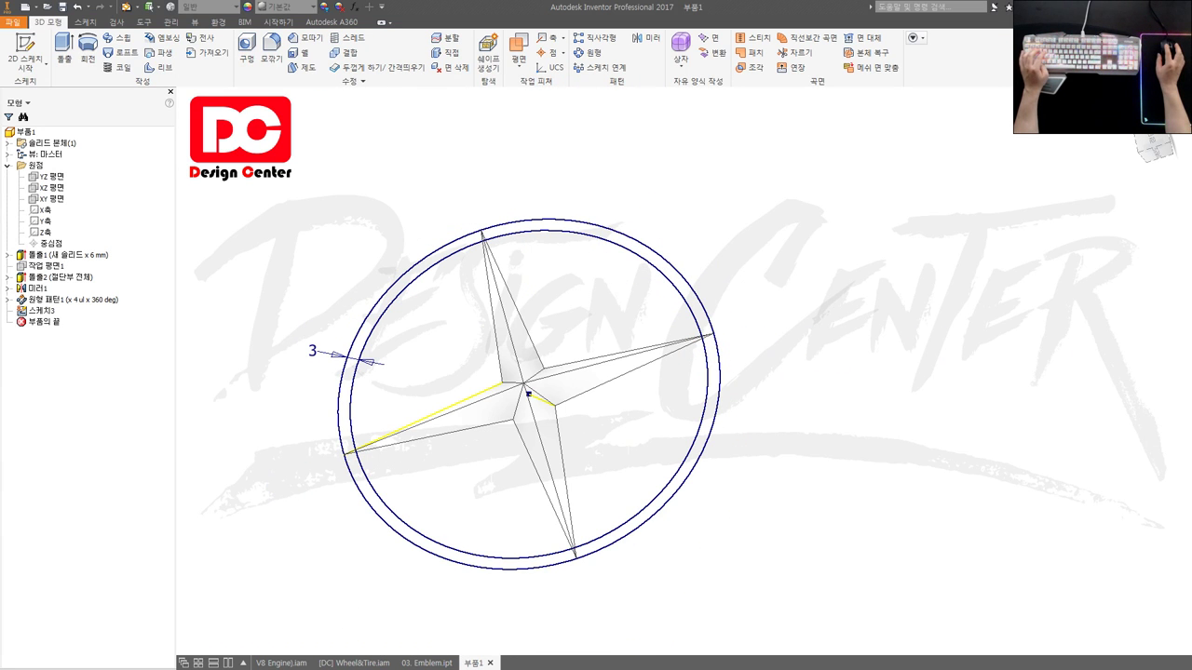
# Extrude the ring profile between the two circles 3 mm with a taper of -45 degrees.
pyautogui.press('e')
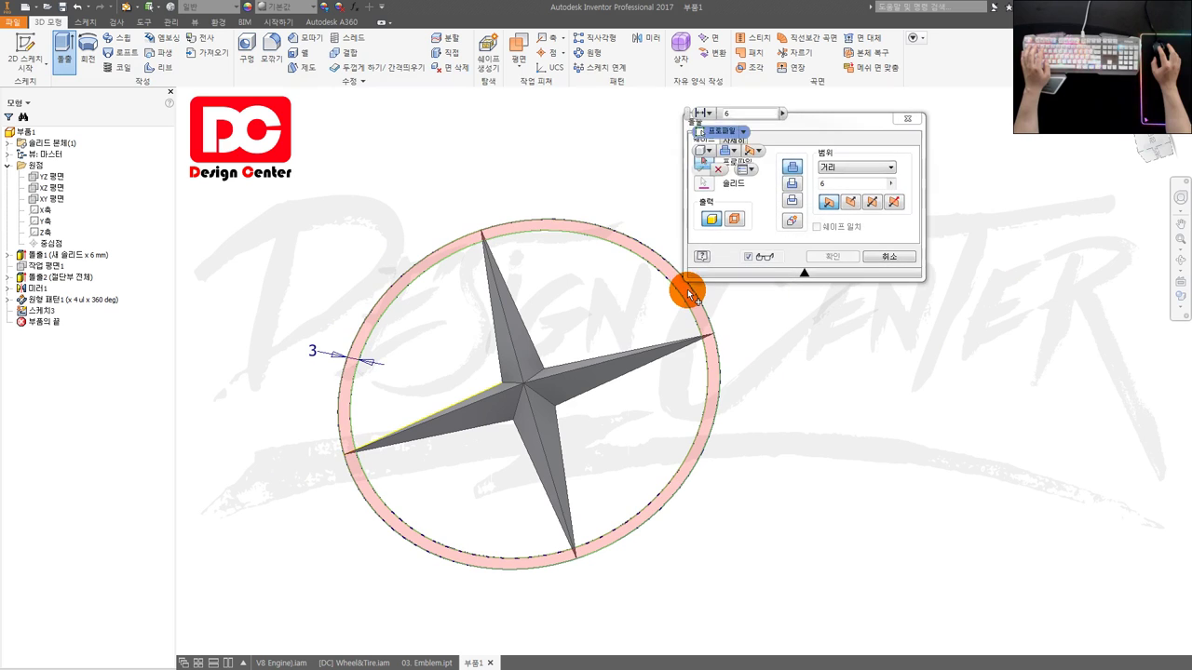
pyautogui.click(687, 293)
pyautogui.keyDown('shift'); pyautogui.moveTo(634, 326); pyautogui.dragTo(655, 304, button='middle'); pyautogui.keyUp('shift')
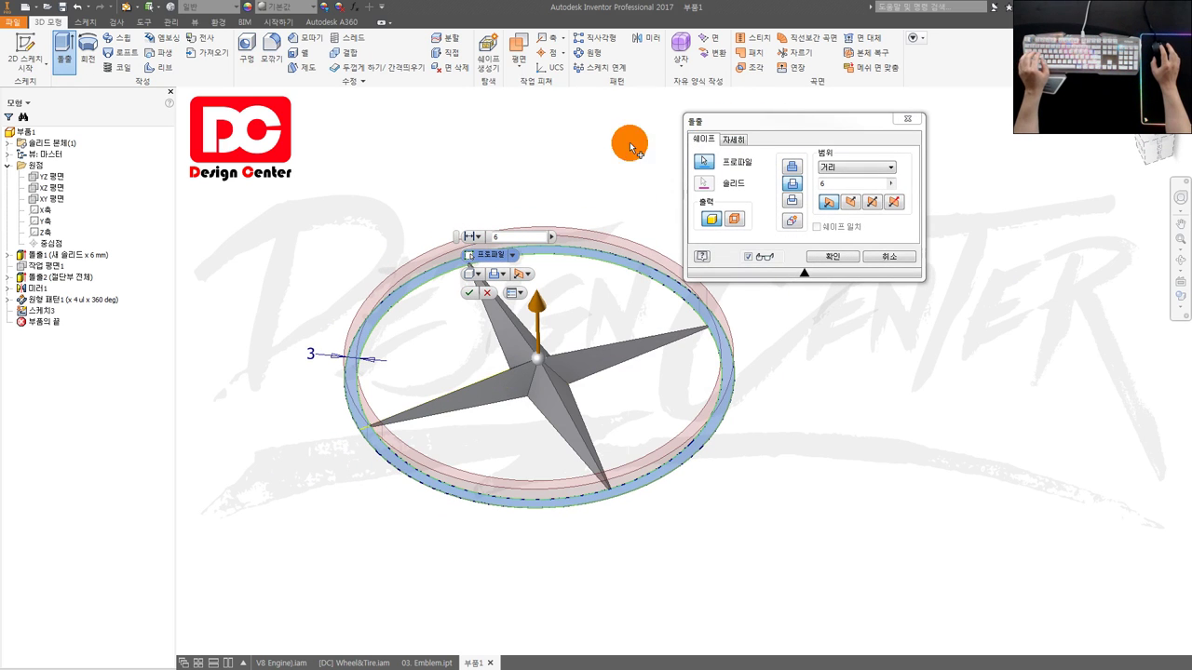
pyautogui.click(735, 142)
pyautogui.click(736, 201)
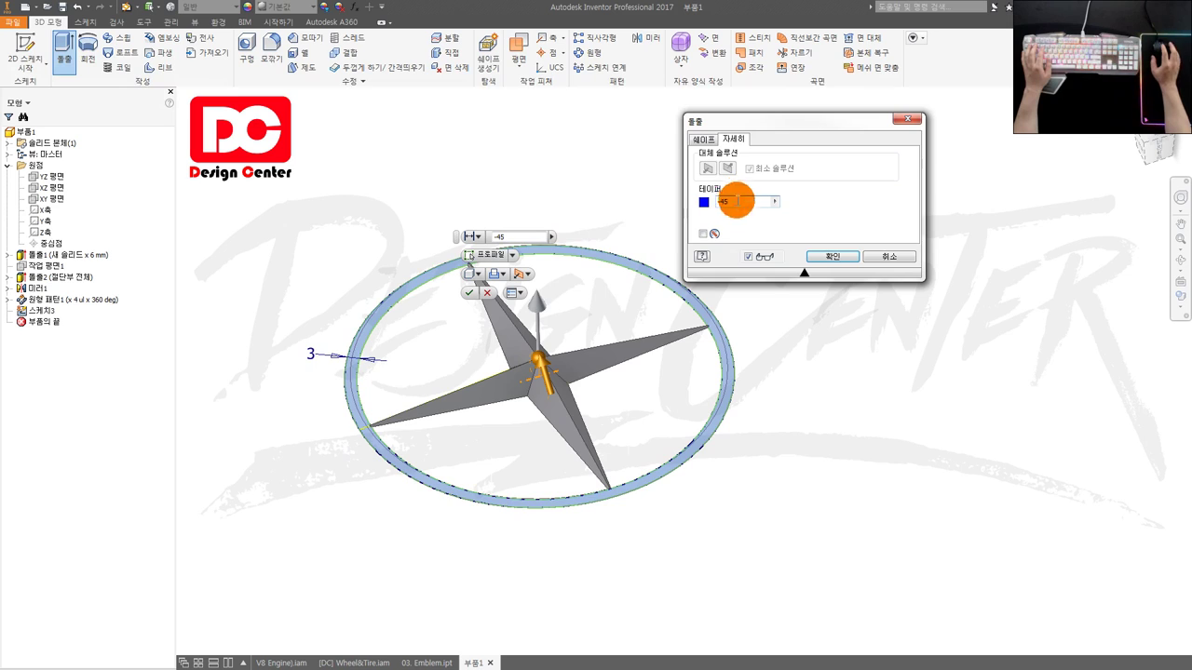
pyautogui.scroll(-3, 403, 424)
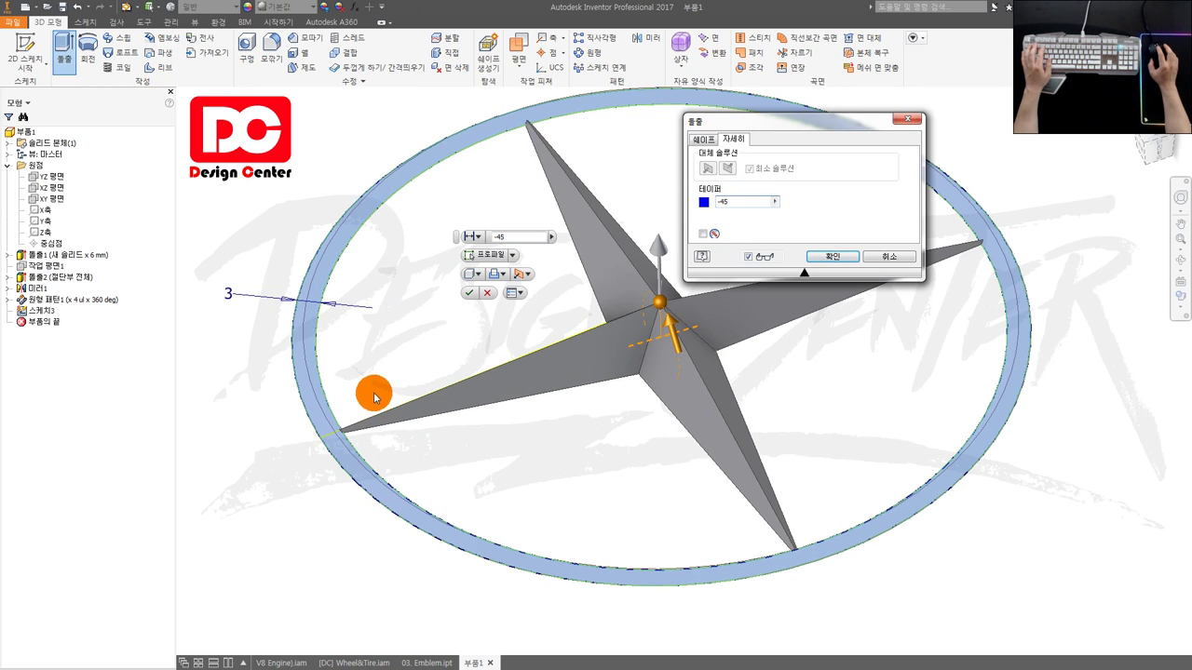
pyautogui.click(705, 140)
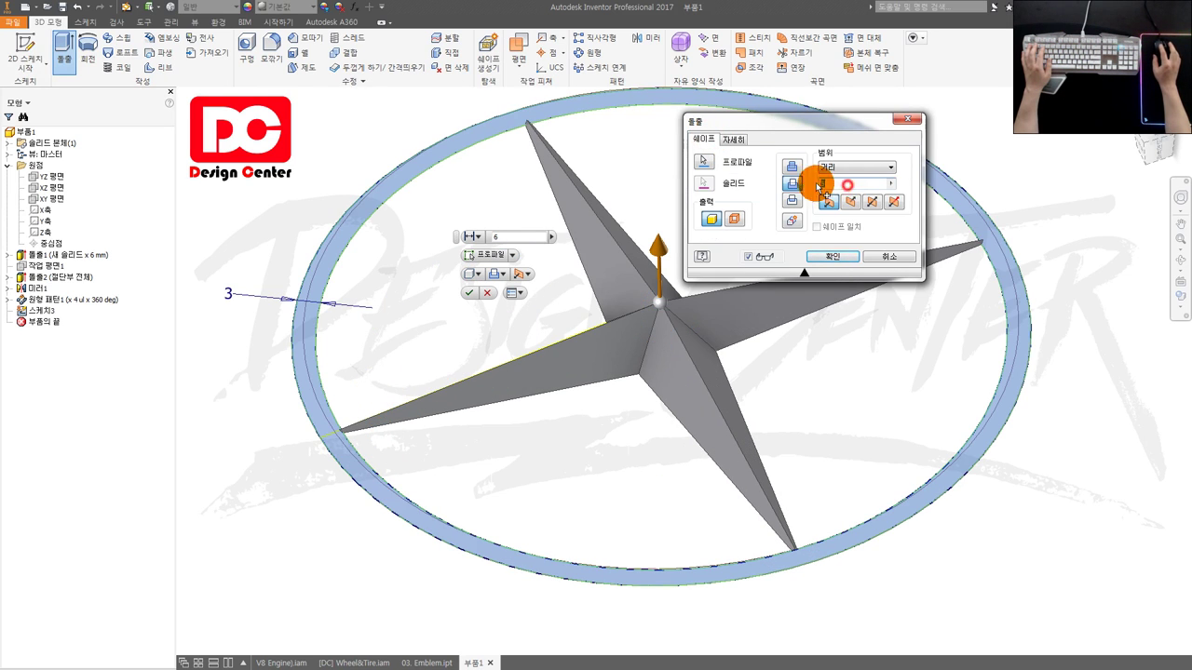
pyautogui.click(838, 258)
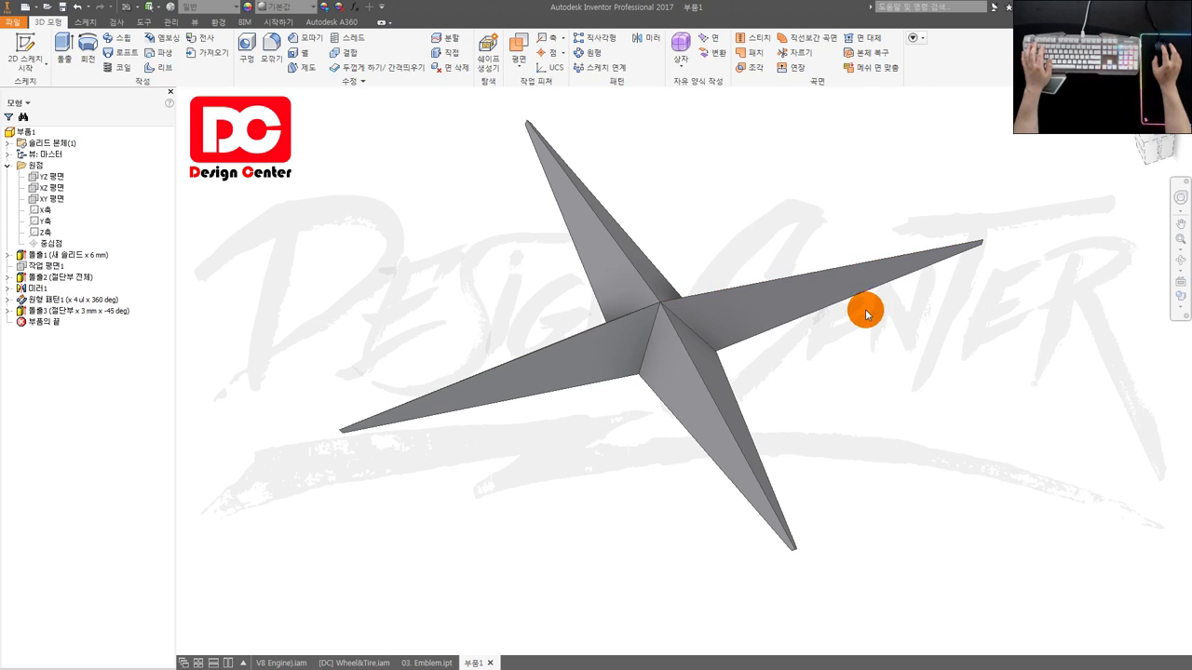
# Change the ring extrusion's operation to Join.
pyautogui.doubleClick(80, 314)
pyautogui.click(791, 167)
pyautogui.click(824, 258)
pyautogui.scroll(-3, 819, 348)
pyautogui.keyDown('shift'); pyautogui.moveTo(843, 371); pyautogui.dragTo(663, 339, button='middle'); pyautogui.keyUp('shift')
pyautogui.scroll(3, 733, 266)
pyautogui.scroll(-3, 735, 281)
# Start a 0.3 mm fillet on one spike's ridge edge and the crest edge of the ring.
pyautogui.press('f')
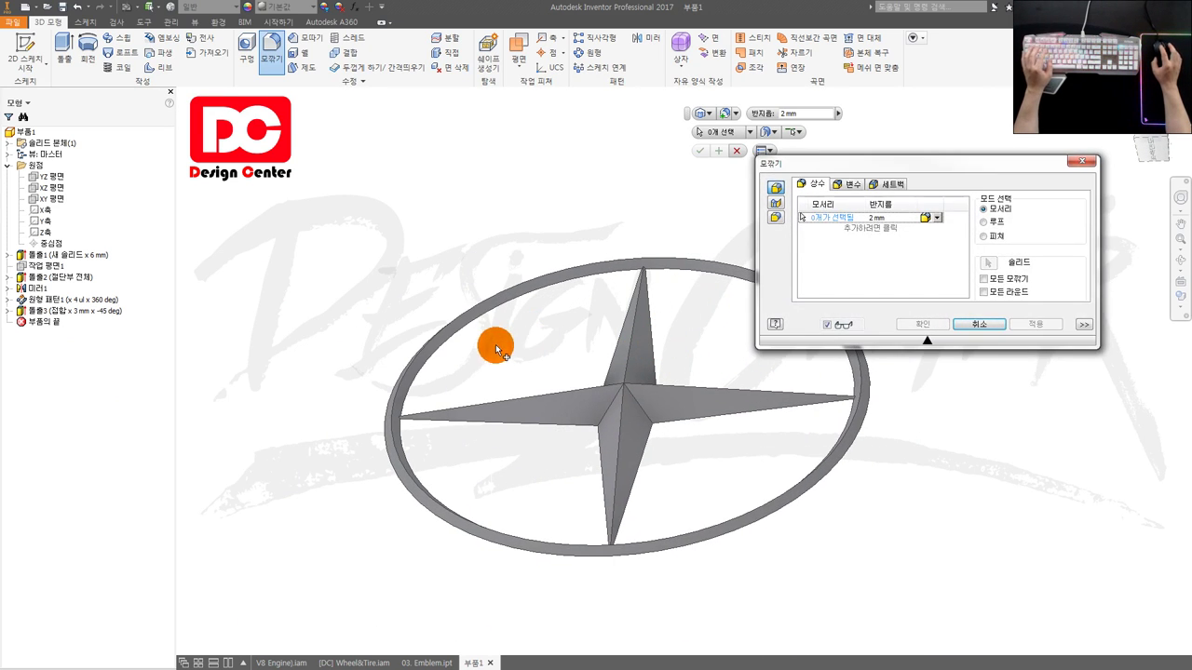
pyautogui.click(633, 347)
pyautogui.keyDown('shift'); pyautogui.moveTo(663, 371); pyautogui.dragTo(665, 395, button='middle'); pyautogui.keyUp('shift')
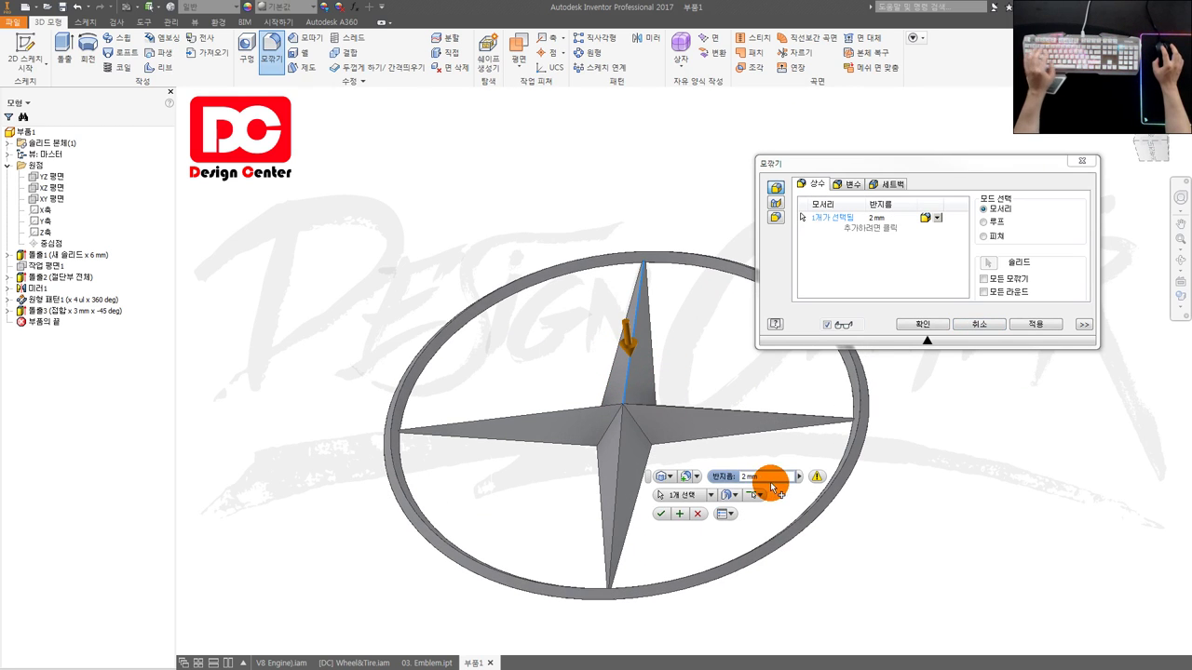
pyautogui.write('0')
pyautogui.moveTo(668, 374); pyautogui.dragTo(638, 402, button='middle')
pyautogui.scroll(-3, 655, 310)
pyautogui.click(681, 262)
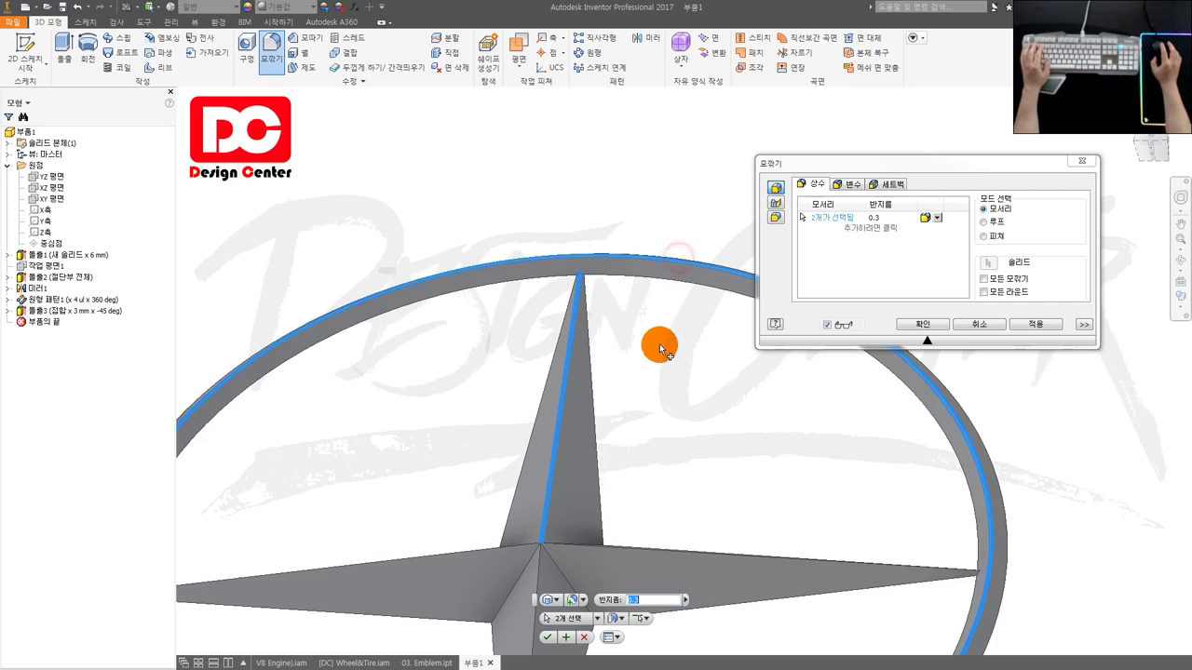
pyautogui.scroll(-3, 652, 354)
pyautogui.moveTo(624, 437); pyautogui.dragTo(639, 391, button='middle')
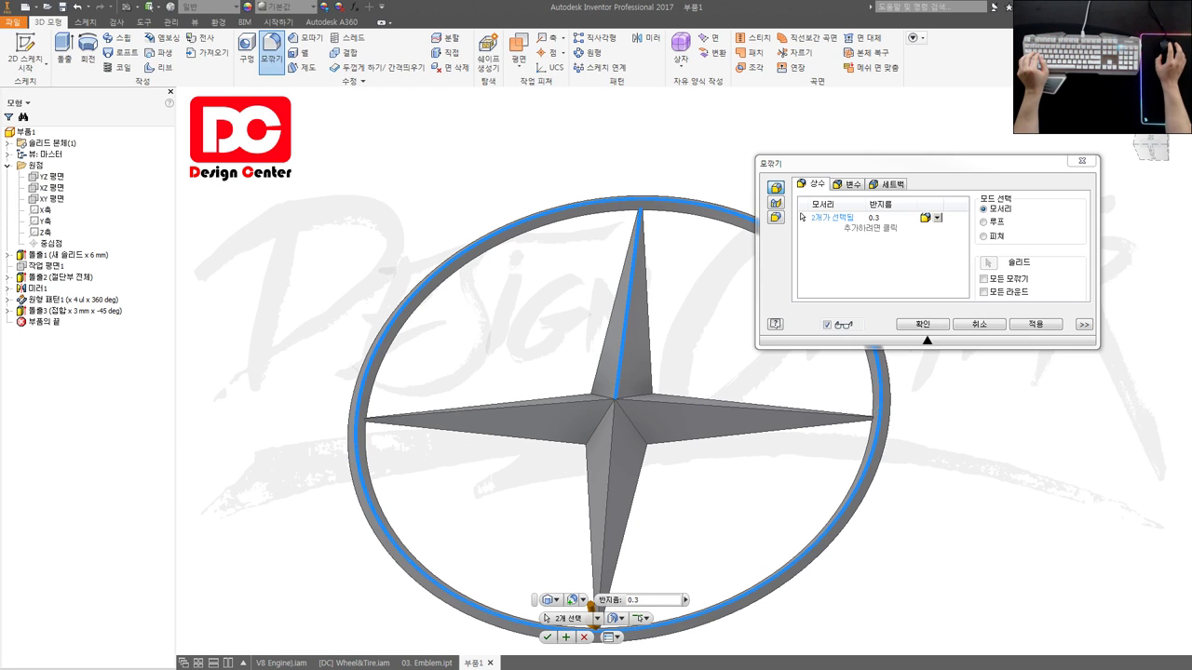
pyautogui.moveTo(639, 407); pyautogui.dragTo(667, 382, button='middle')
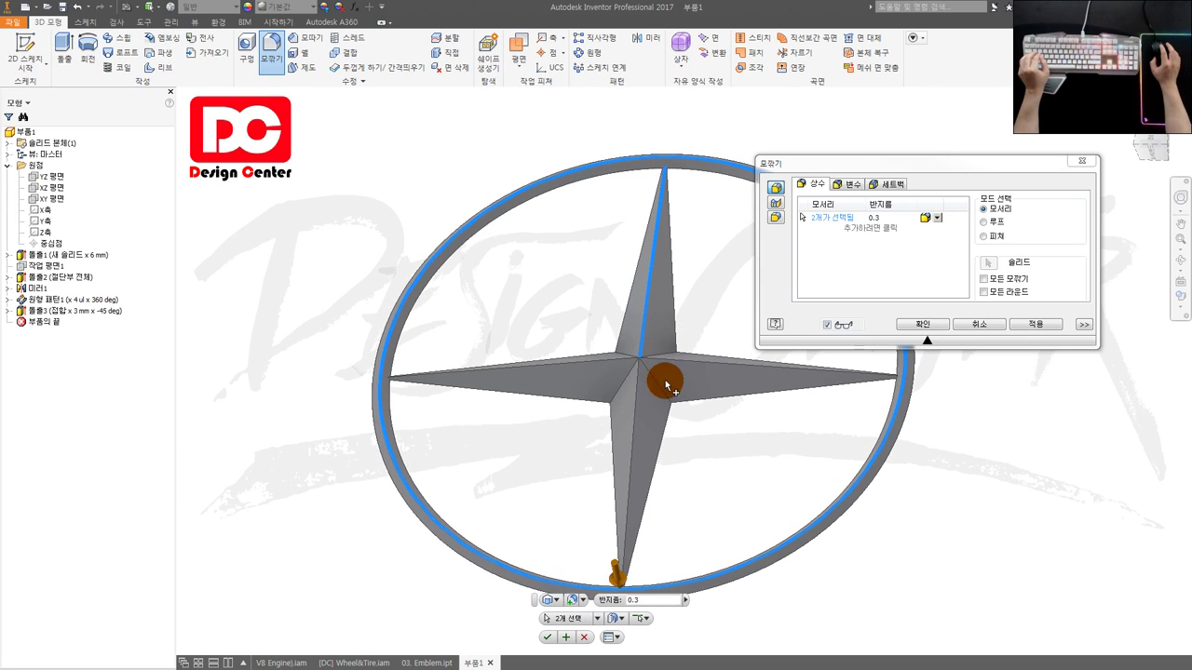
# Add the other three spike ridges and the four valley edges between the spikes to the fillet and apply it.
pyautogui.scroll(4, 637, 393)
pyautogui.click(662, 372)
pyautogui.click(596, 368)
pyautogui.click(626, 387)
pyautogui.click(643, 384)
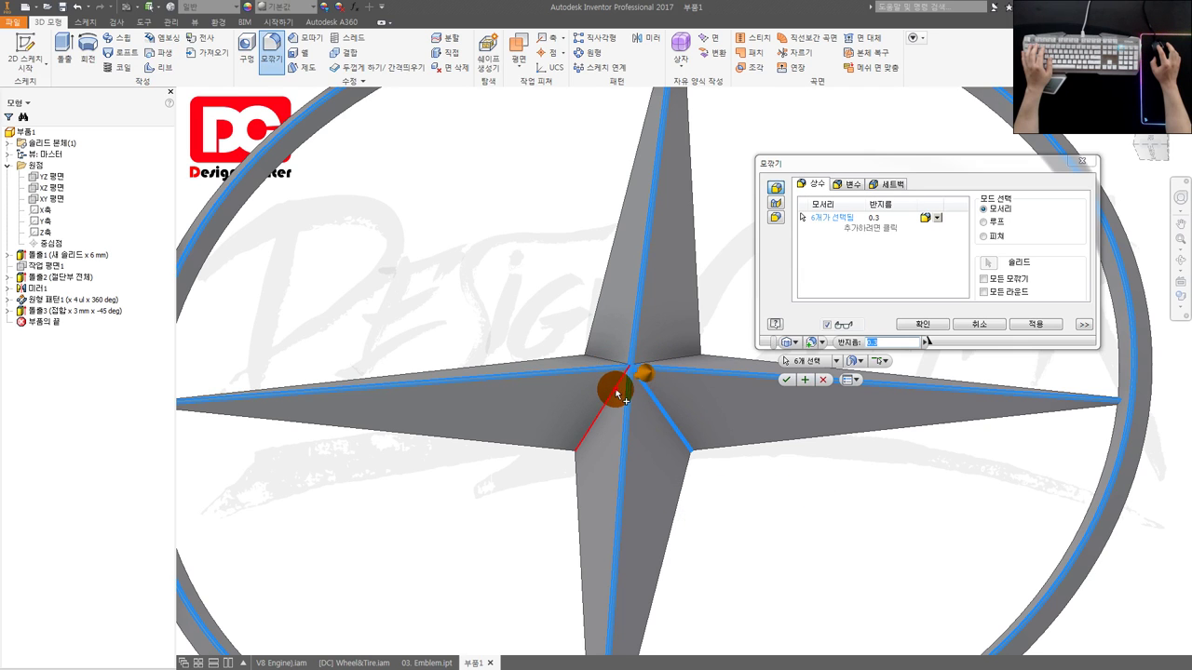
pyautogui.click(616, 391)
pyautogui.click(614, 362)
pyautogui.click(651, 361)
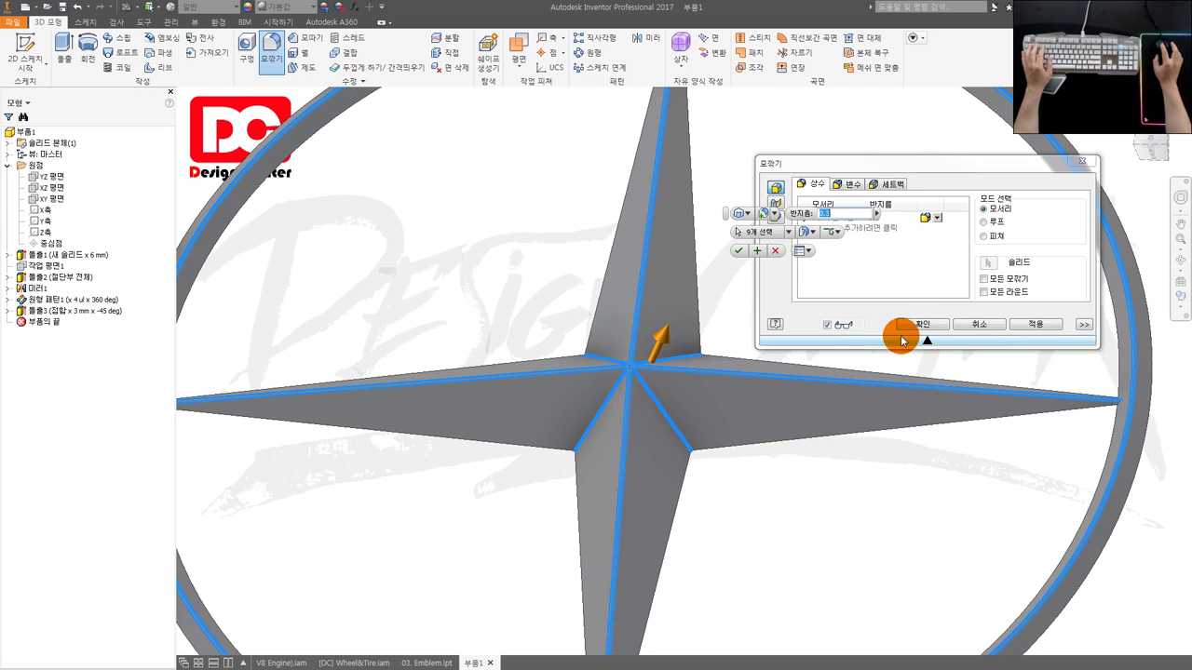
pyautogui.click(918, 326)
pyautogui.scroll(-5, 798, 386)
pyautogui.keyDown('shift'); pyautogui.moveTo(852, 411); pyautogui.dragTo(836, 413, button='middle'); pyautogui.keyUp('shift')
pyautogui.scroll(4, 798, 376)
pyautogui.scroll(-3, 793, 375)
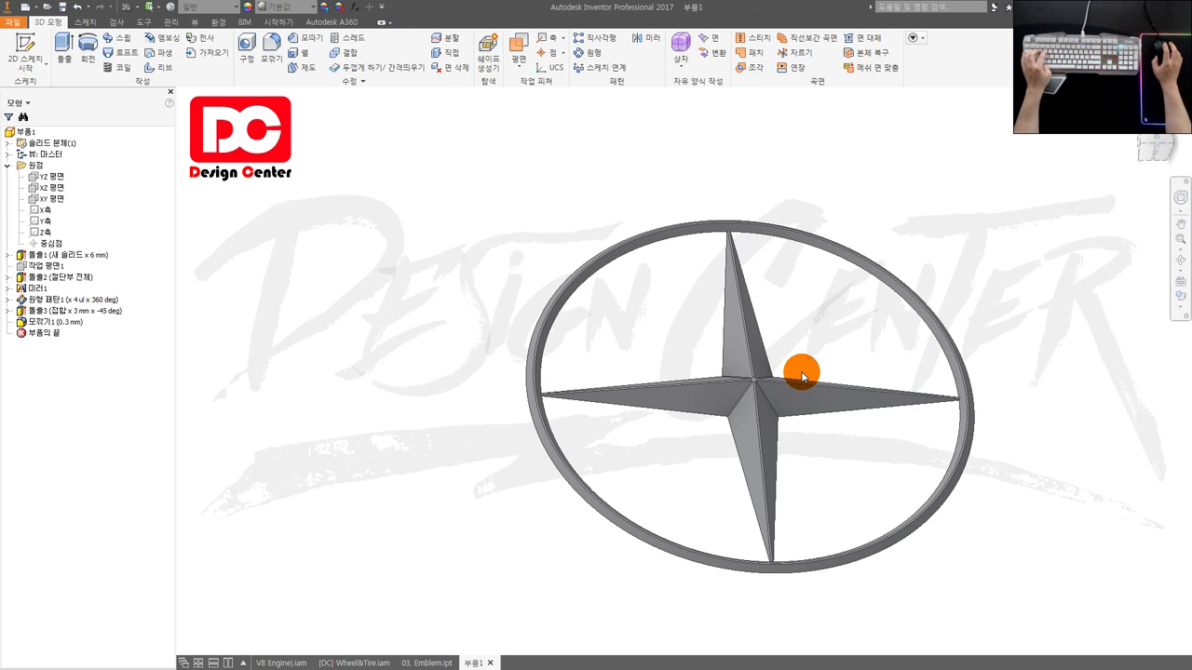
# Add the polished chrome appearance (크롬 - 연마) from the favourites library to the document's appearances.
pyautogui.scroll(-3, 803, 378)
pyautogui.moveTo(819, 364); pyautogui.dragTo(730, 355, button='middle')
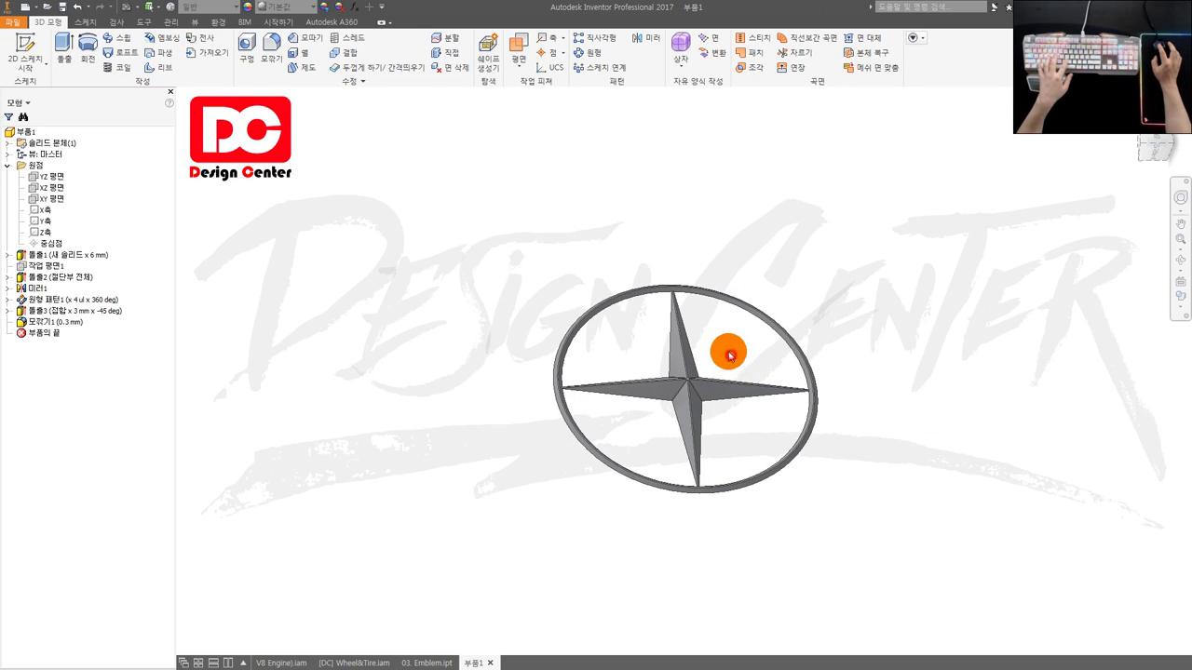
pyautogui.click(791, 310)
pyautogui.click(729, 325)
pyautogui.scroll(-3, 953, 431)
pyautogui.scroll(3, 1034, 441)
pyautogui.scroll(-3, 1044, 444)
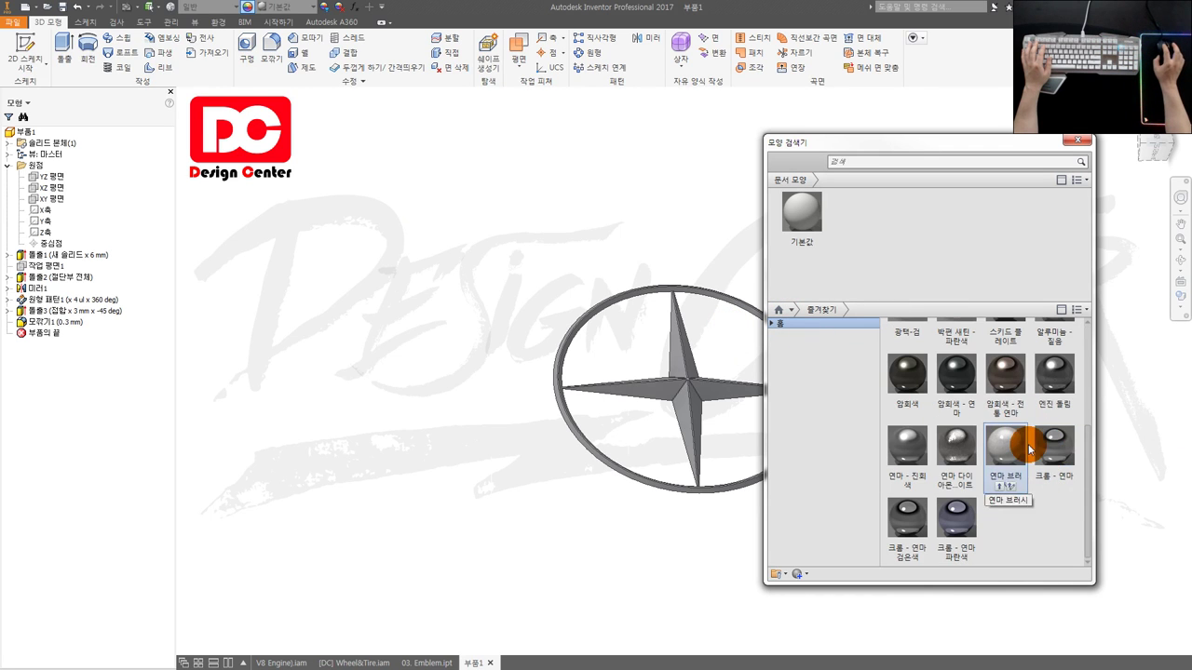
pyautogui.moveTo(1066, 456); pyautogui.dragTo(869, 214)
# Apply the document's polished chrome appearance (크롬 - 연마) to the whole emblem part and close the appearance browser.
pyautogui.click(26, 132)
pyautogui.click(868, 214)
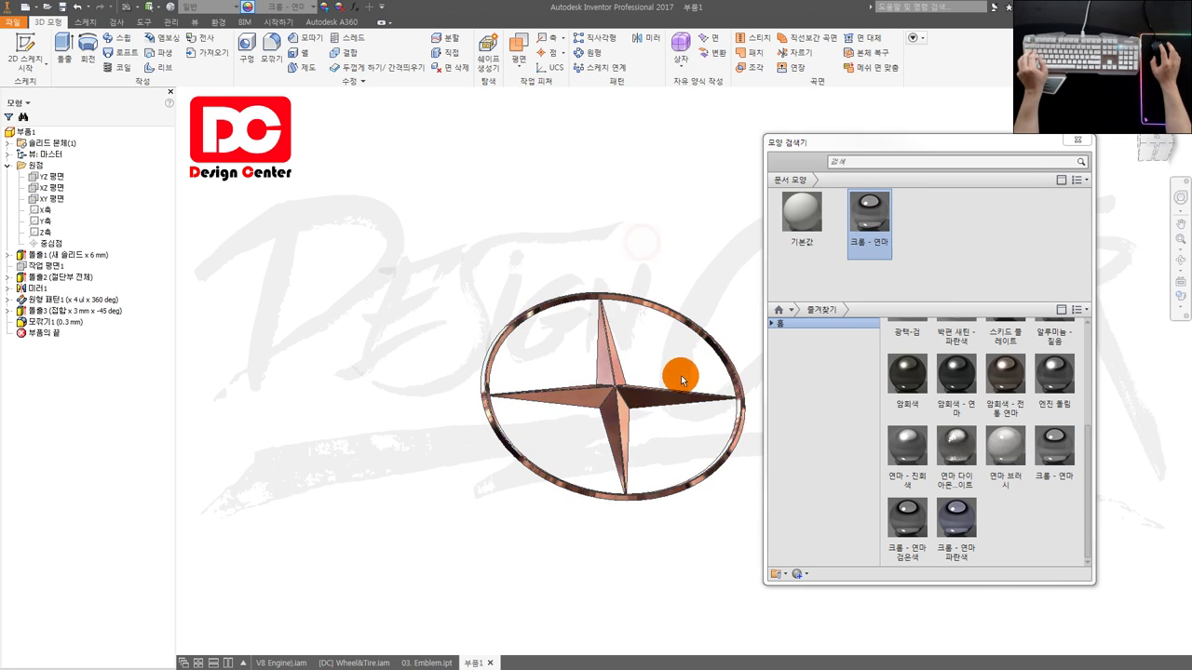
pyautogui.click(1077, 140)
# Inspect the chrome emblem's star and ring from different angles, then restore the home view.
pyautogui.click(1180, 307)
pyautogui.click(1008, 332)
pyautogui.moveTo(641, 391); pyautogui.dragTo(795, 418)
pyautogui.press('Escape')
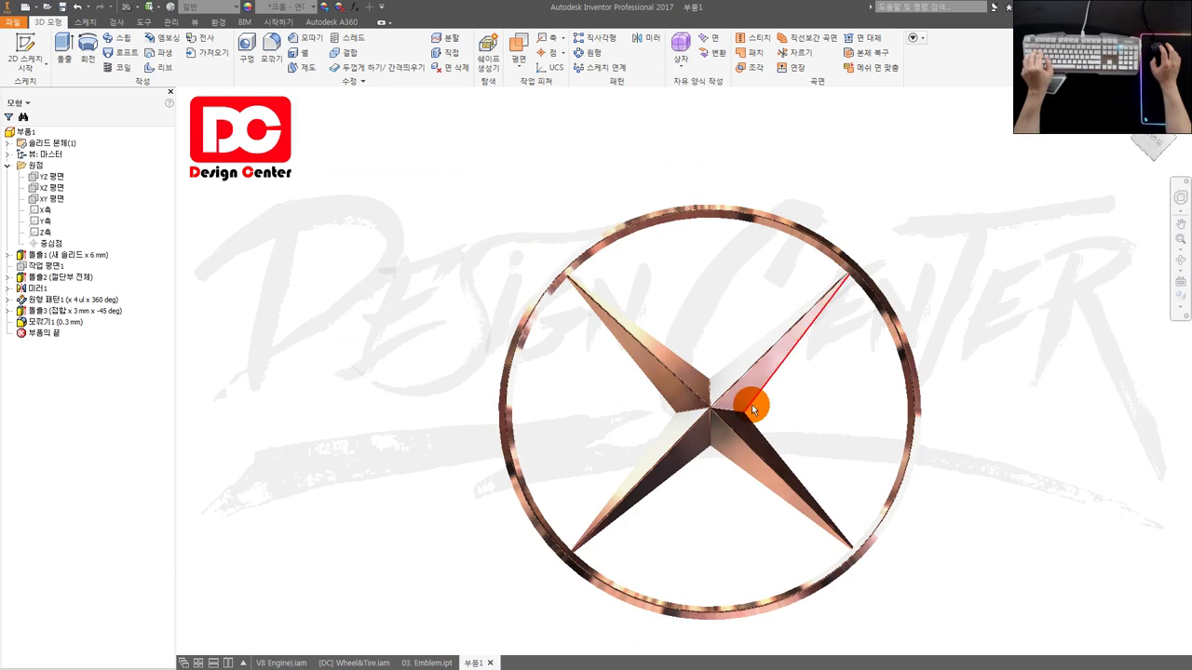
pyautogui.press('F6')
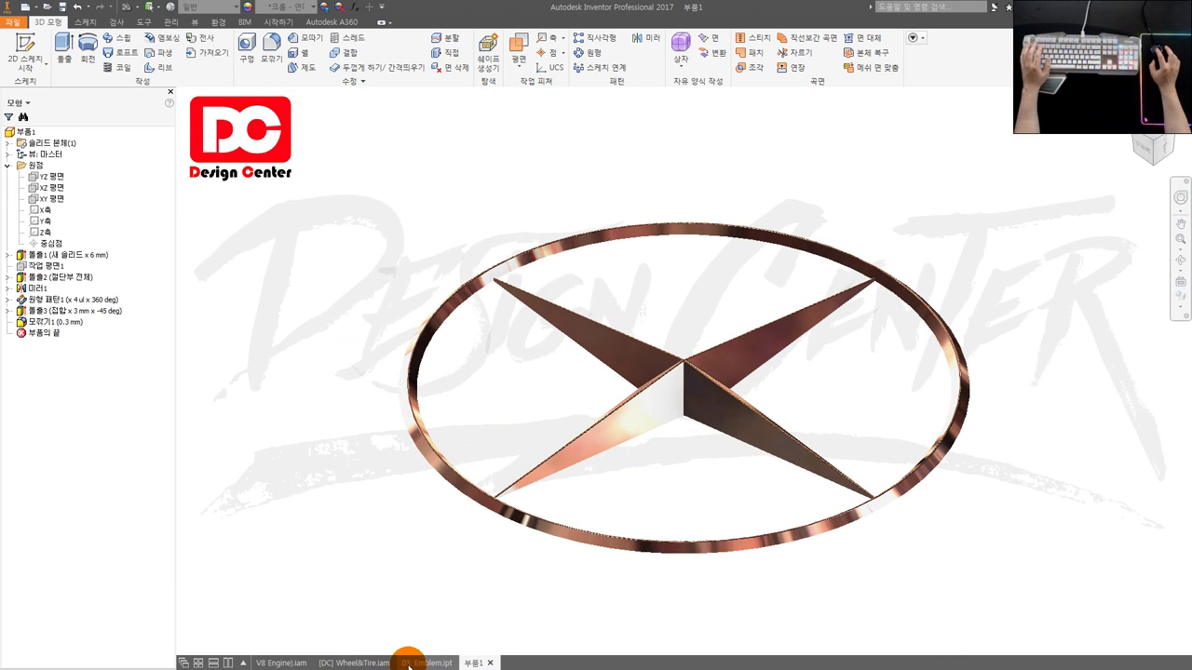
# Examine the emblem at the wheel's centre in the [DC] Wheel&Tire.iam assembly and return to the emblem part.
pyautogui.click(354, 663)
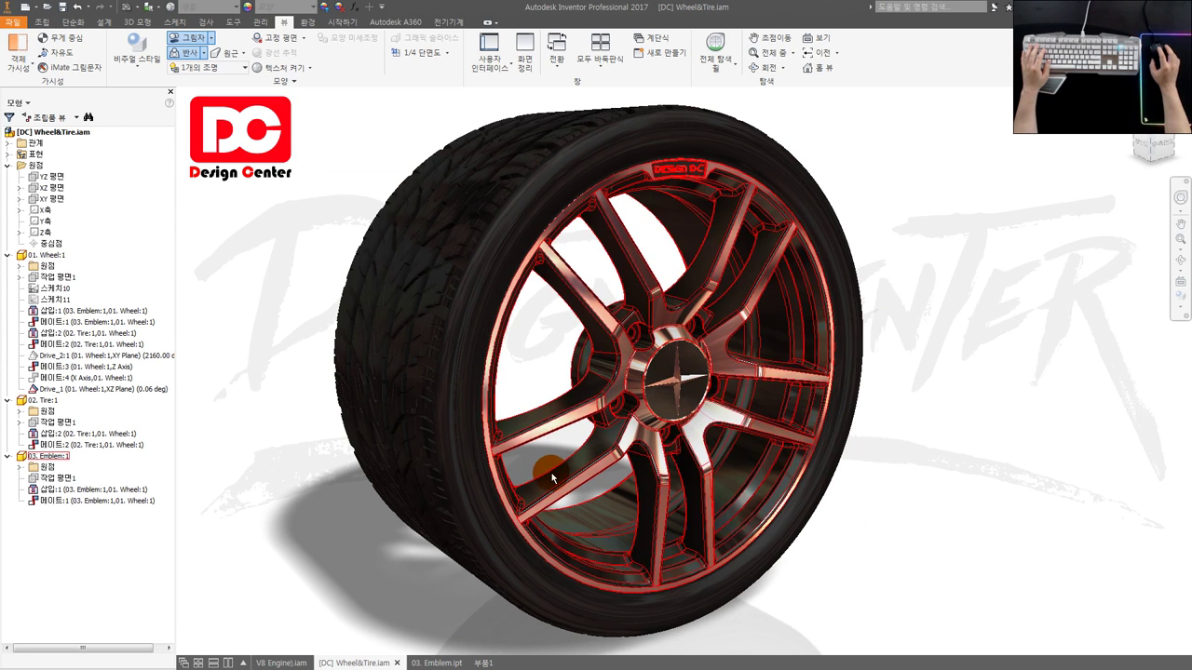
pyautogui.click(478, 663)
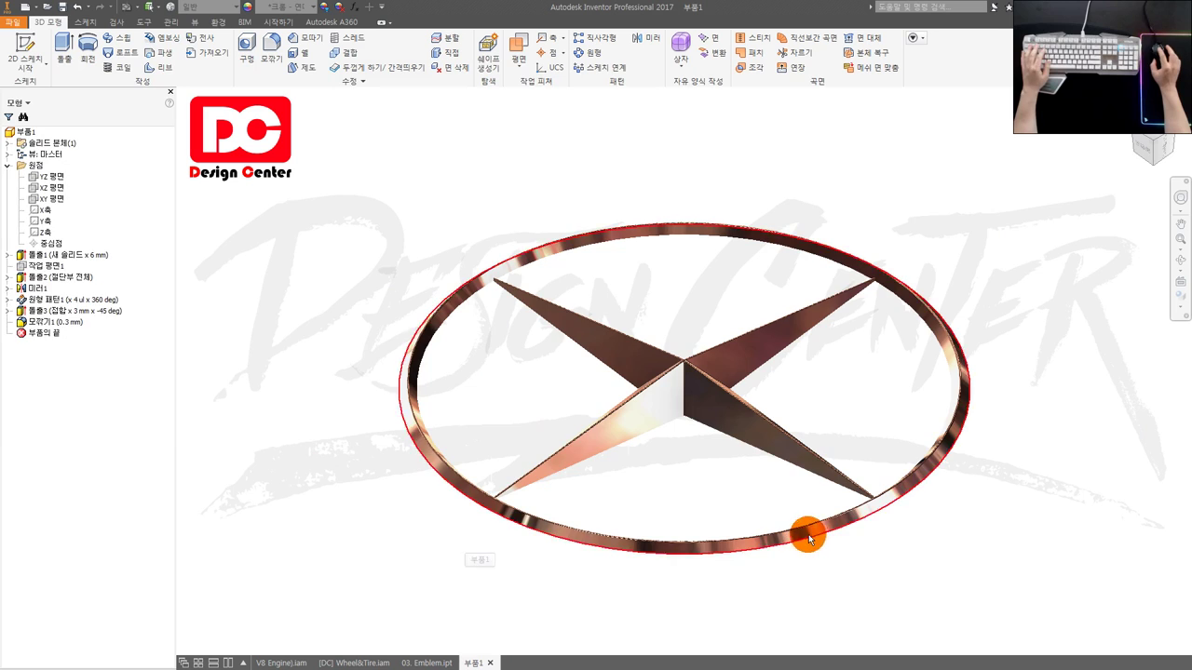
pyautogui.moveTo(807, 535)
pyautogui.keyDown('shift'); pyautogui.mouseDown(button='middle')
pyautogui.moveTo(727, 533)
pyautogui.moveTo(728, 511)
pyautogui.mouseUp(button='middle'); pyautogui.keyUp('shift')
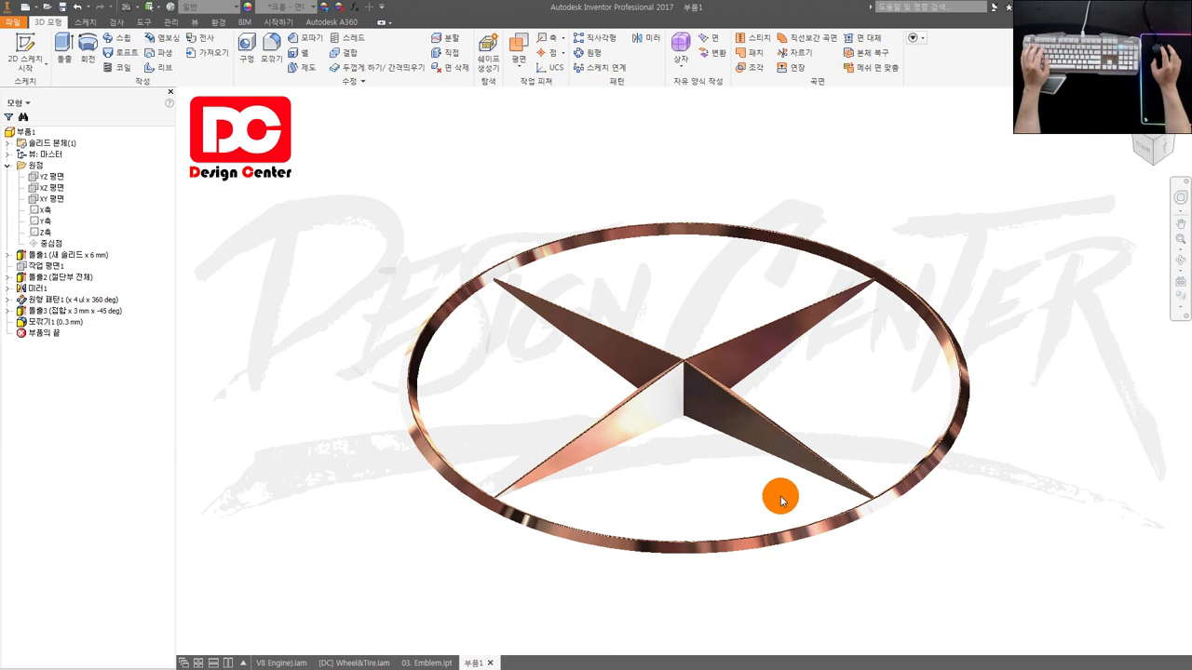